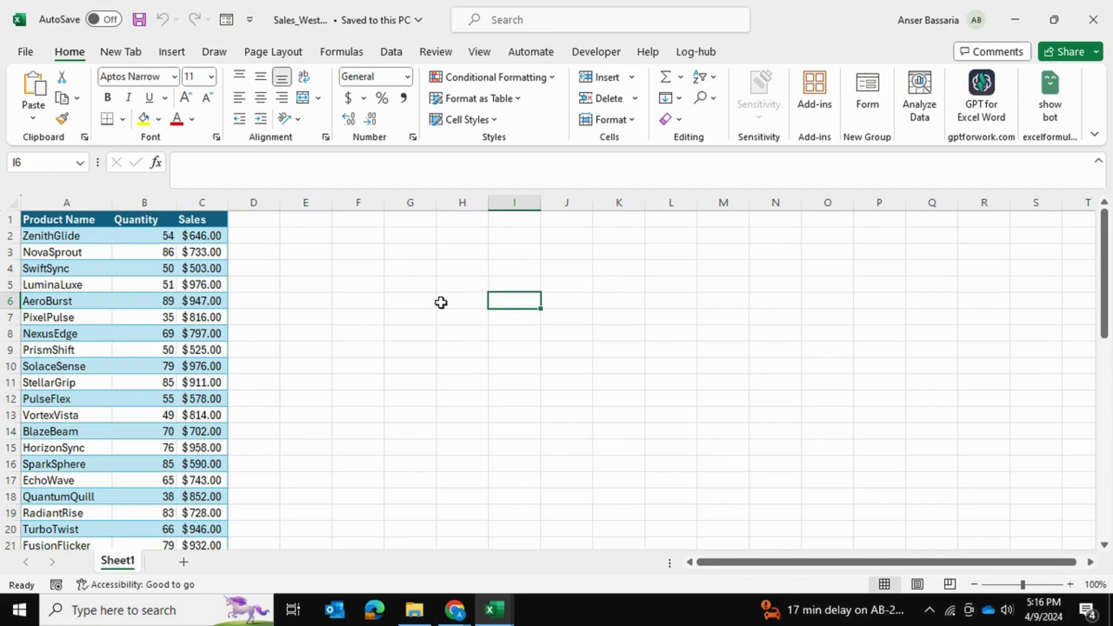
- AutoFit column C in Sales_West so Sales values like $ 646.00 display in full
scroll(618, 450, "up", 3, "ctrl")
scroll(580, 427, "up", 1)
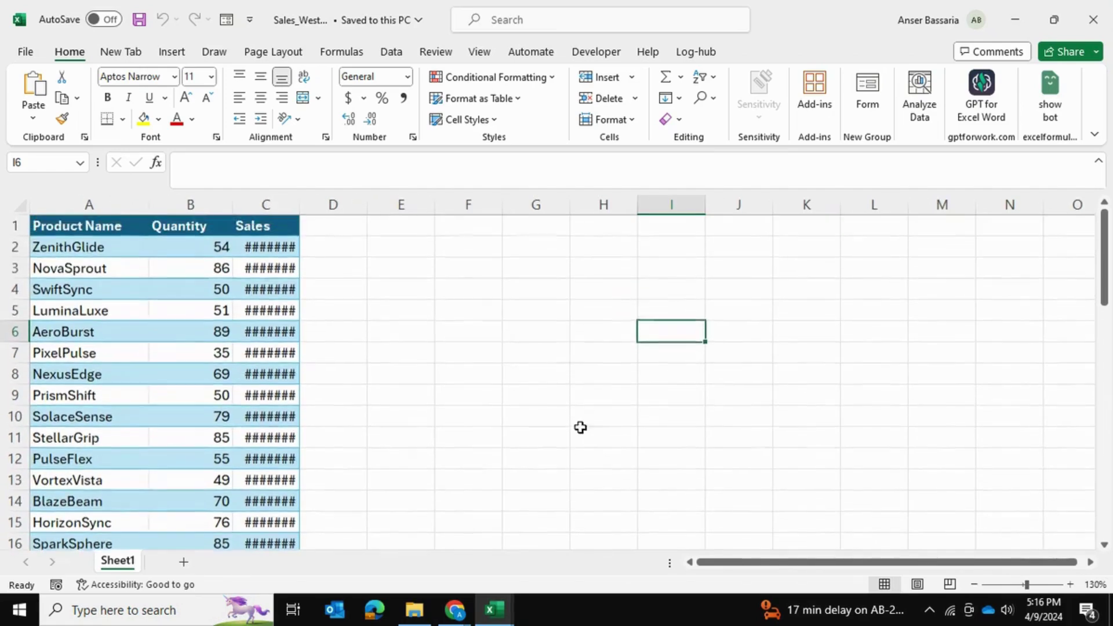
double_click(299, 204)
left_click(580, 333)
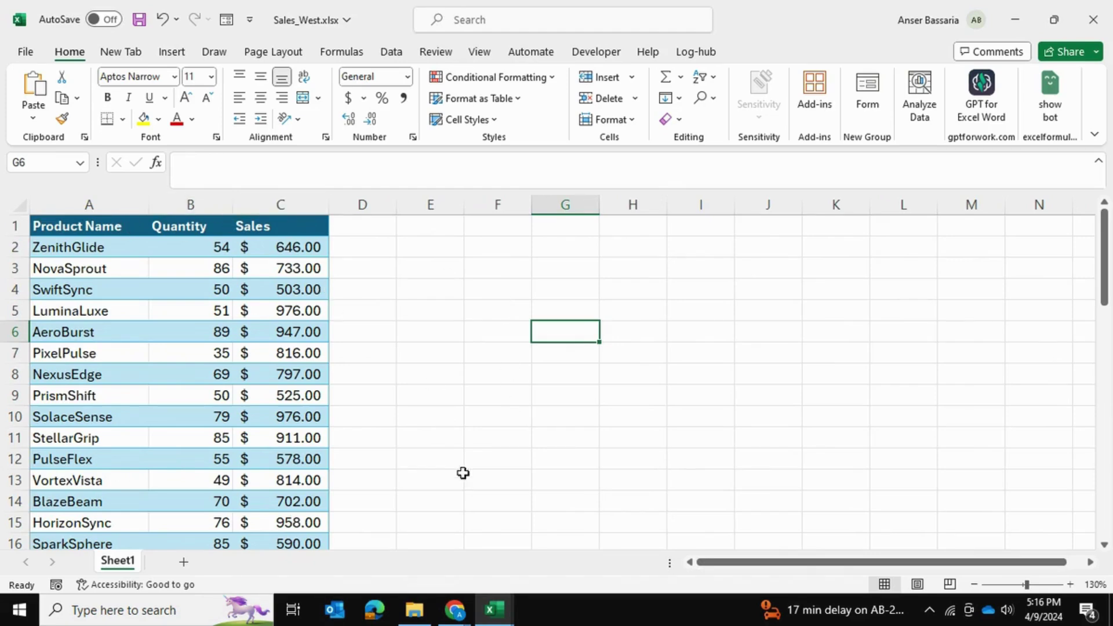
left_click(494, 608)
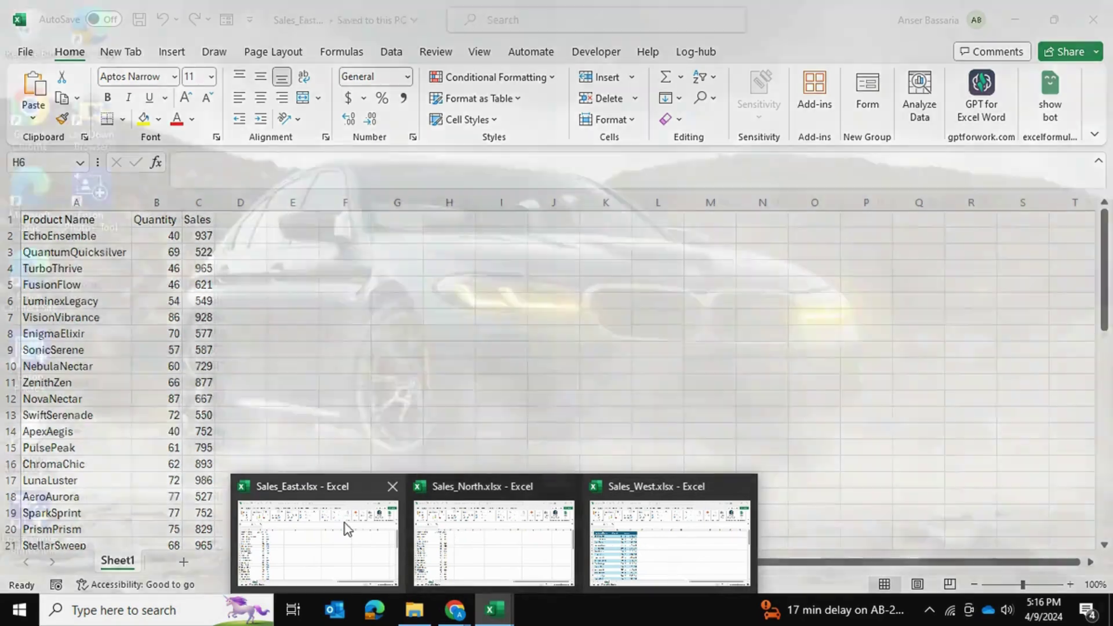
mouse_move(346, 529)
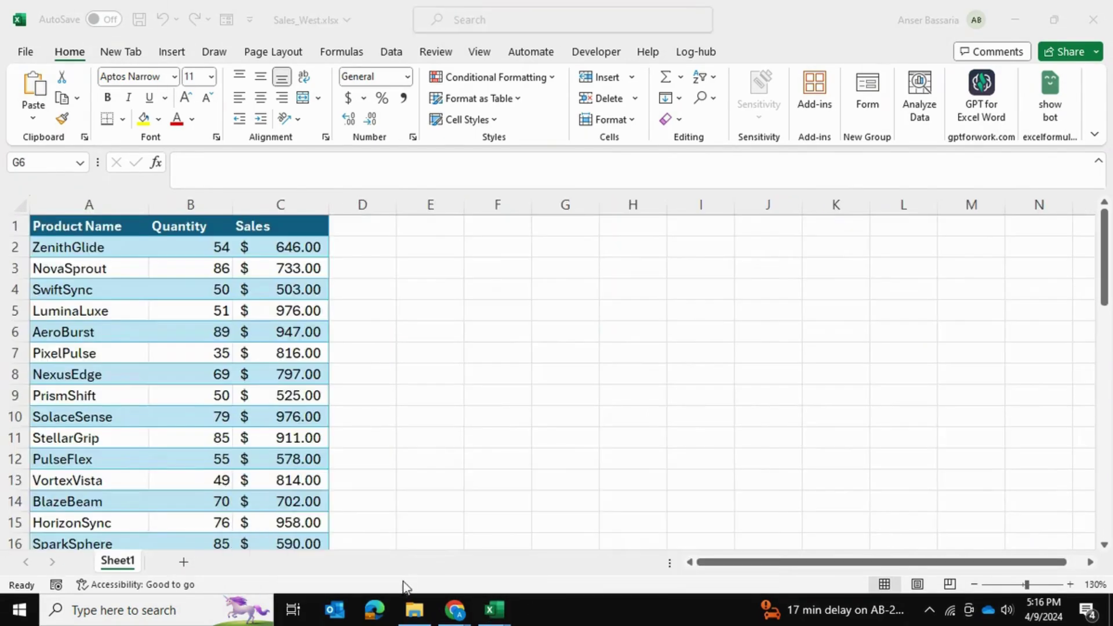
- Show the Documents\Sales folder's six workbooks in File Explorer and bring up Windows search
left_click(414, 608)
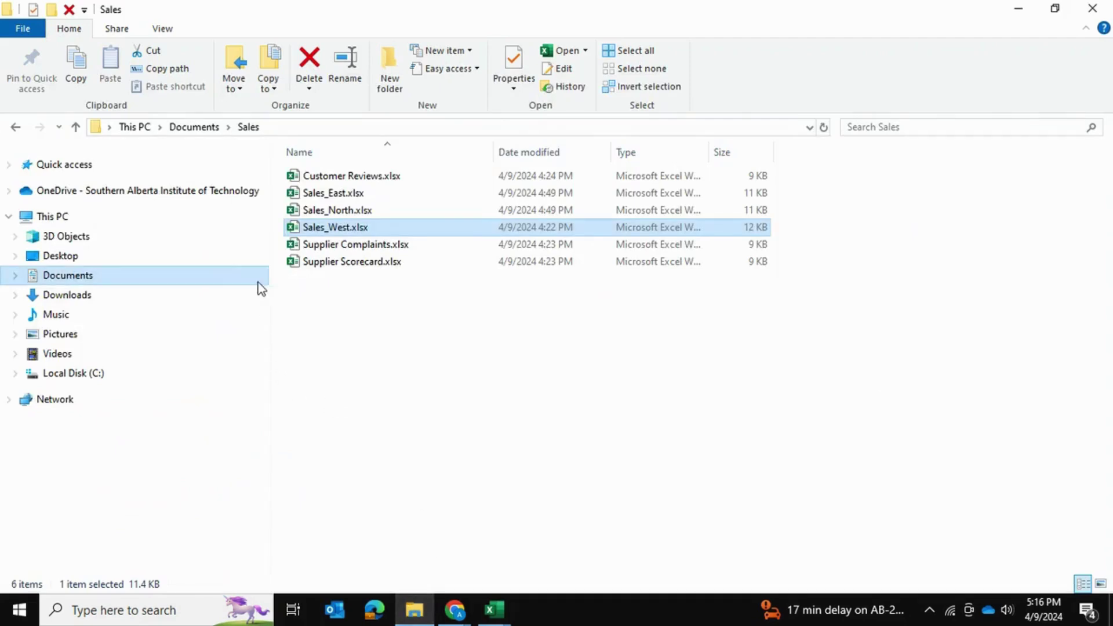
left_click(211, 273)
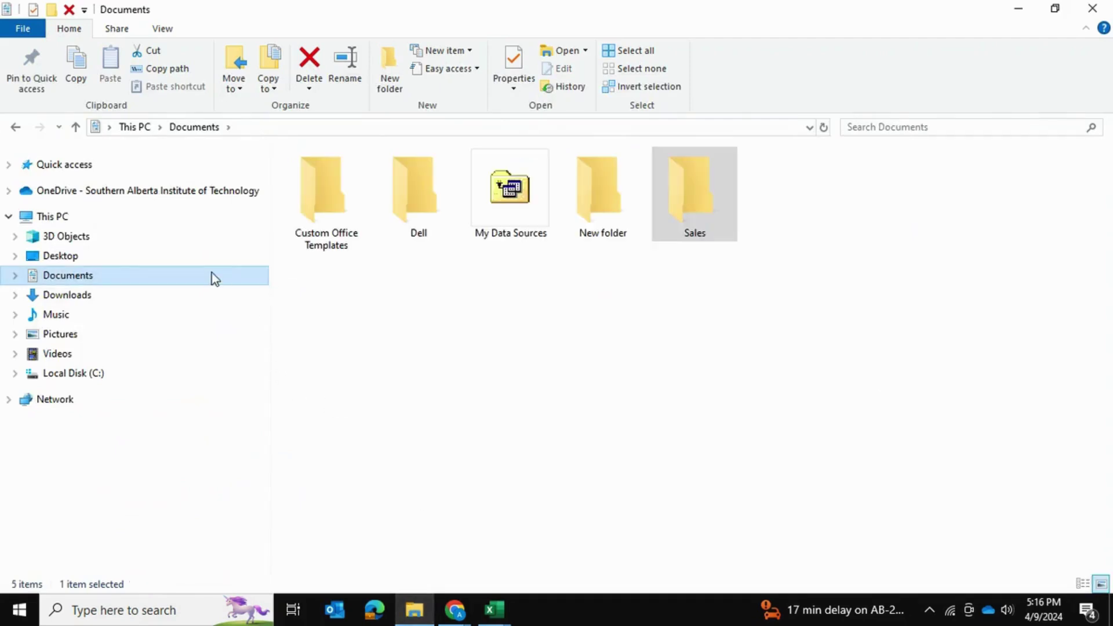
double_click(682, 223)
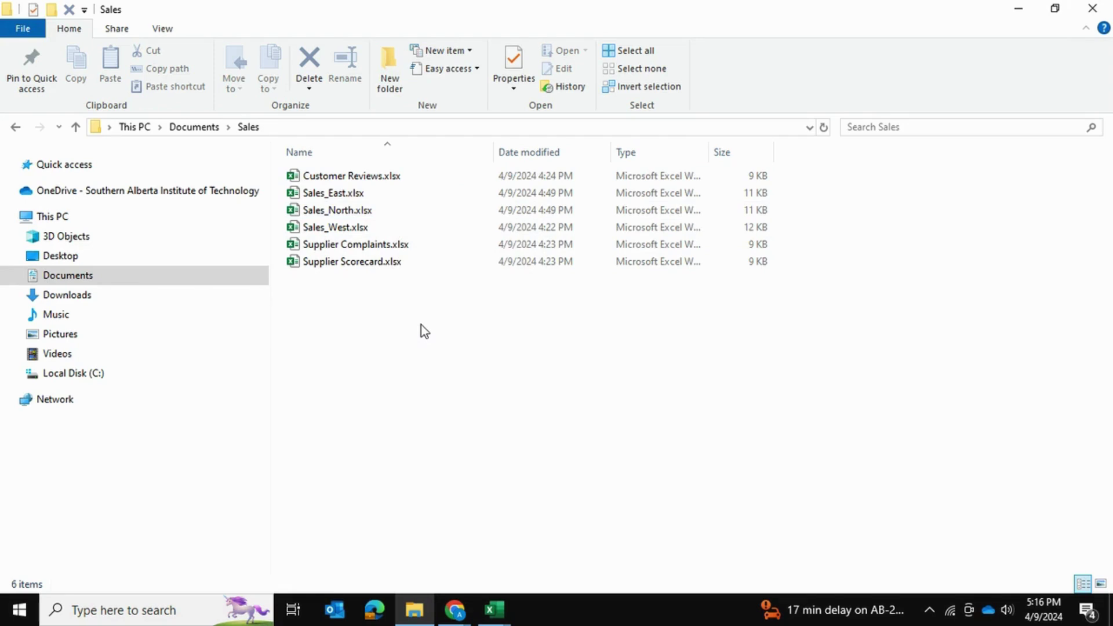
left_click(141, 609)
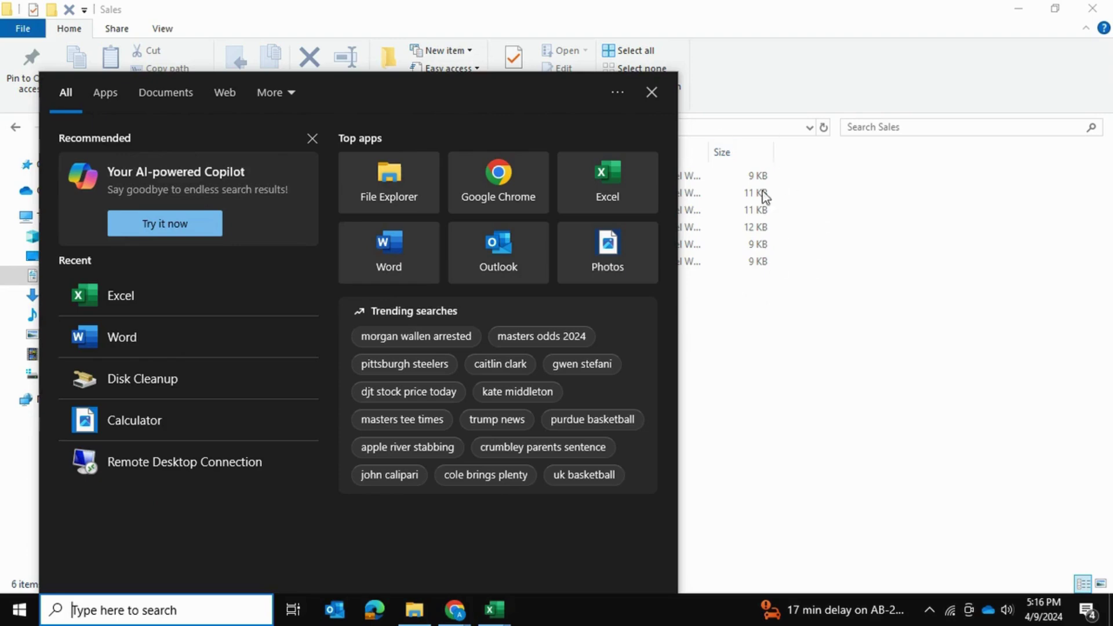
- Start a blank Excel workbook and begin a Get Data From Folder import
left_click(158, 297)
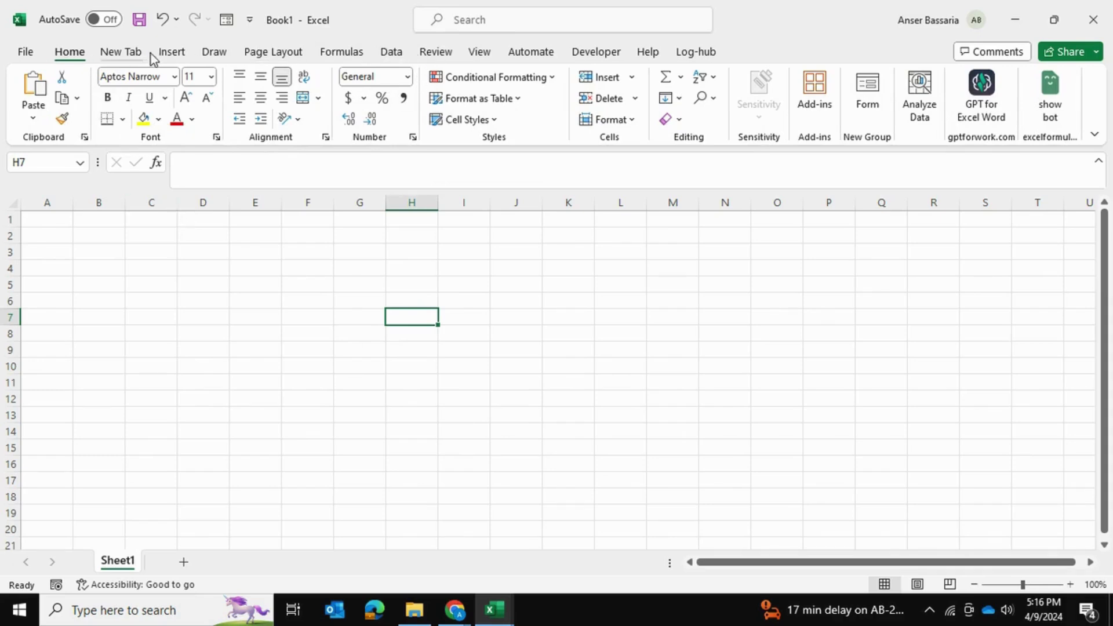
left_click(390, 53)
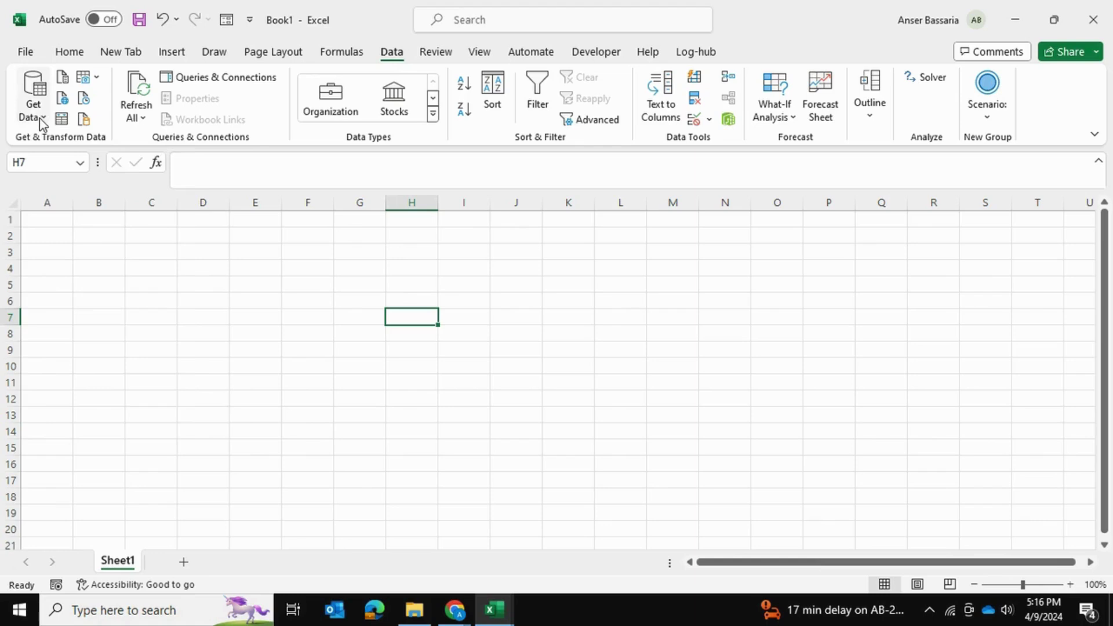
left_click(41, 122)
mouse_move(48, 152)
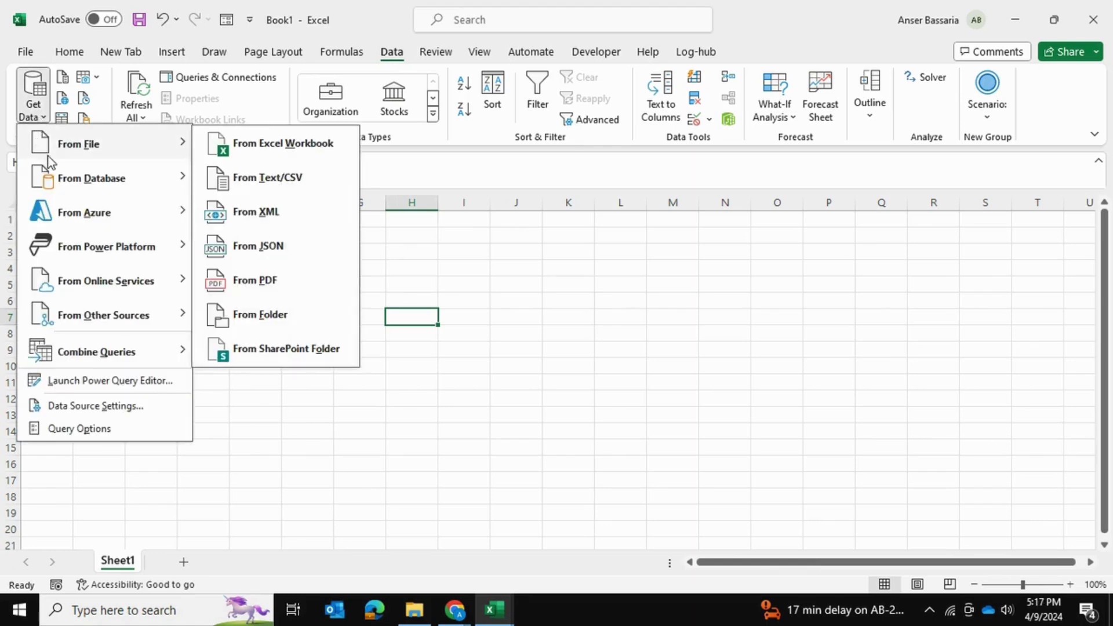
left_click(281, 315)
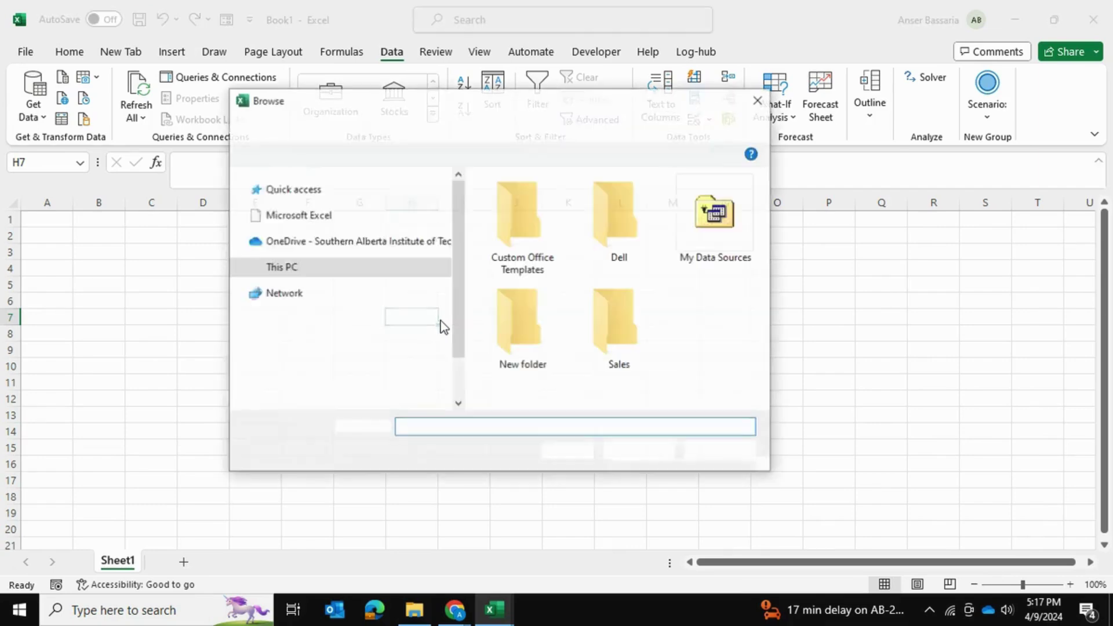
left_click(509, 617)
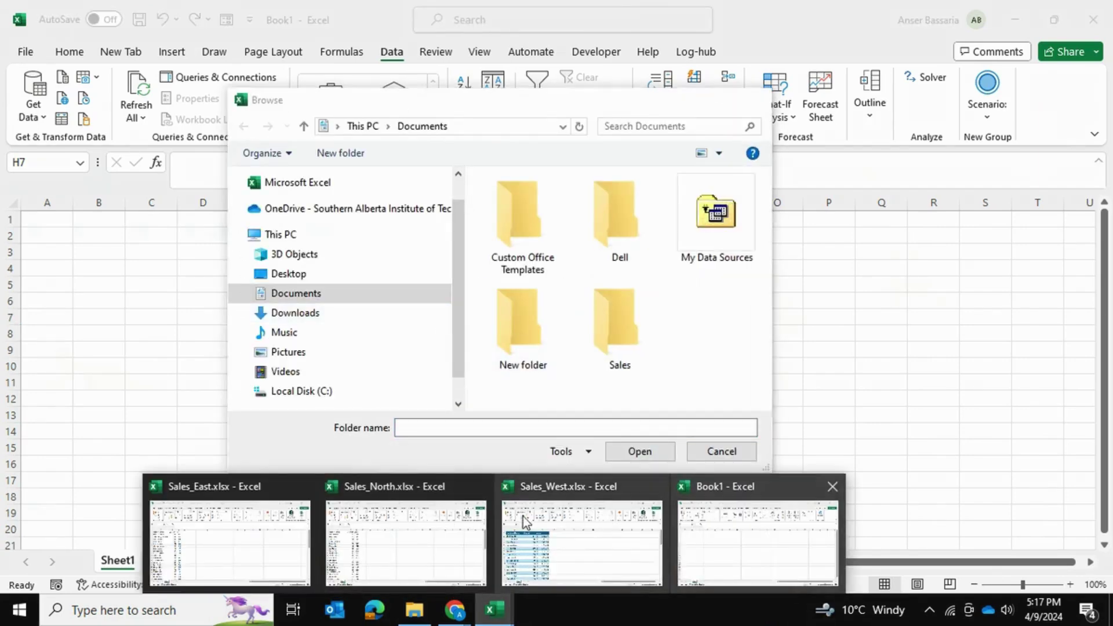
- Cancel the folder browse window and close the Sales_East workbook
mouse_move(284, 517)
left_click(304, 486)
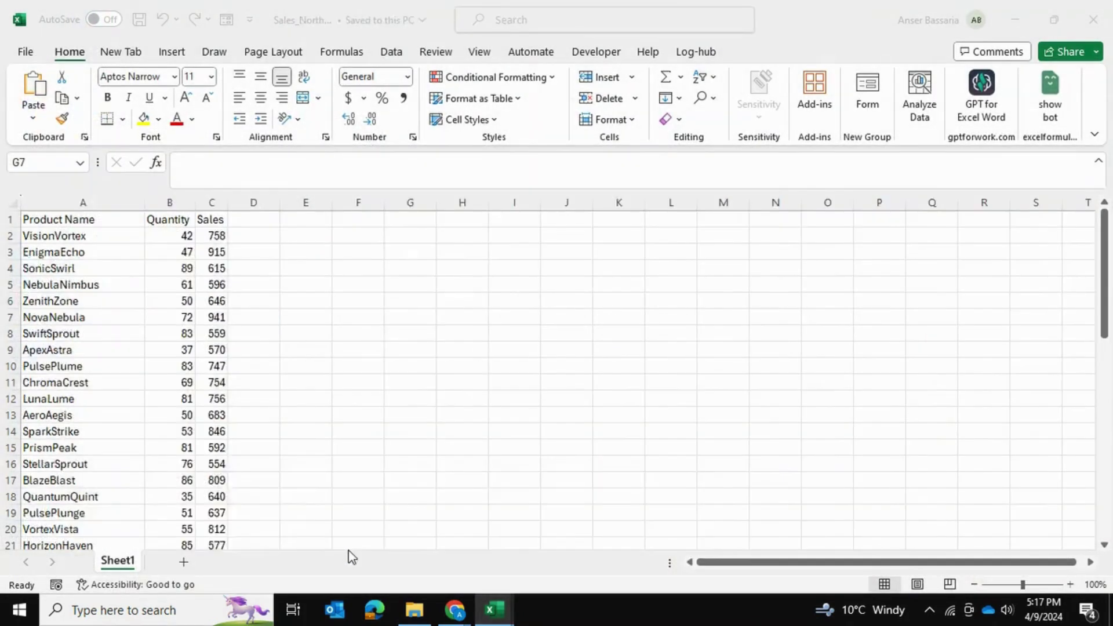
left_click(563, 350)
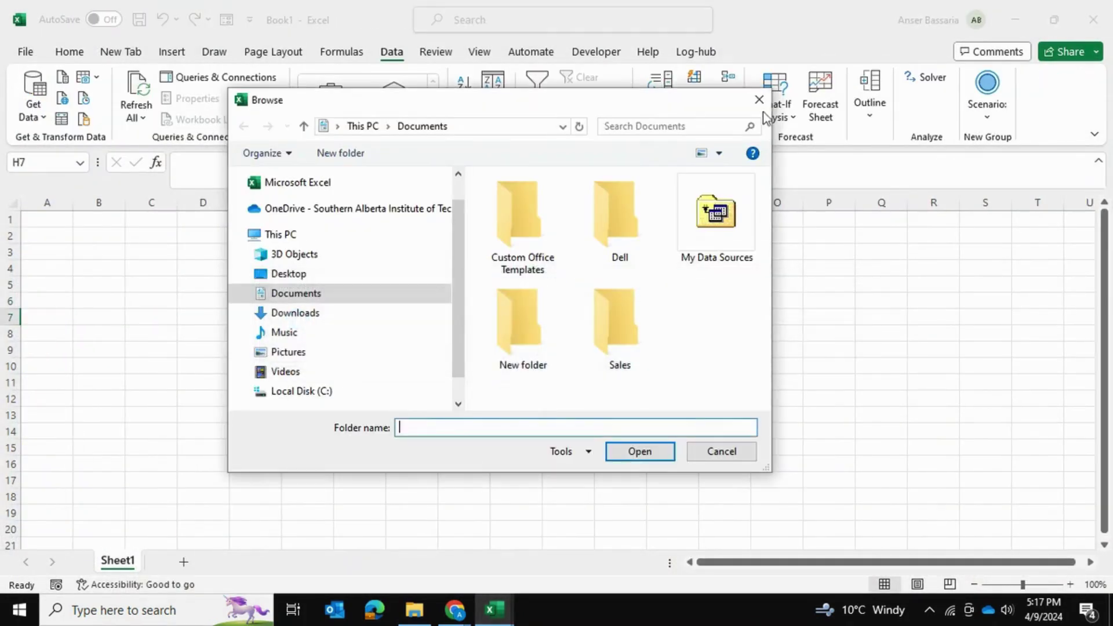
left_click(757, 101)
mouse_move(494, 608)
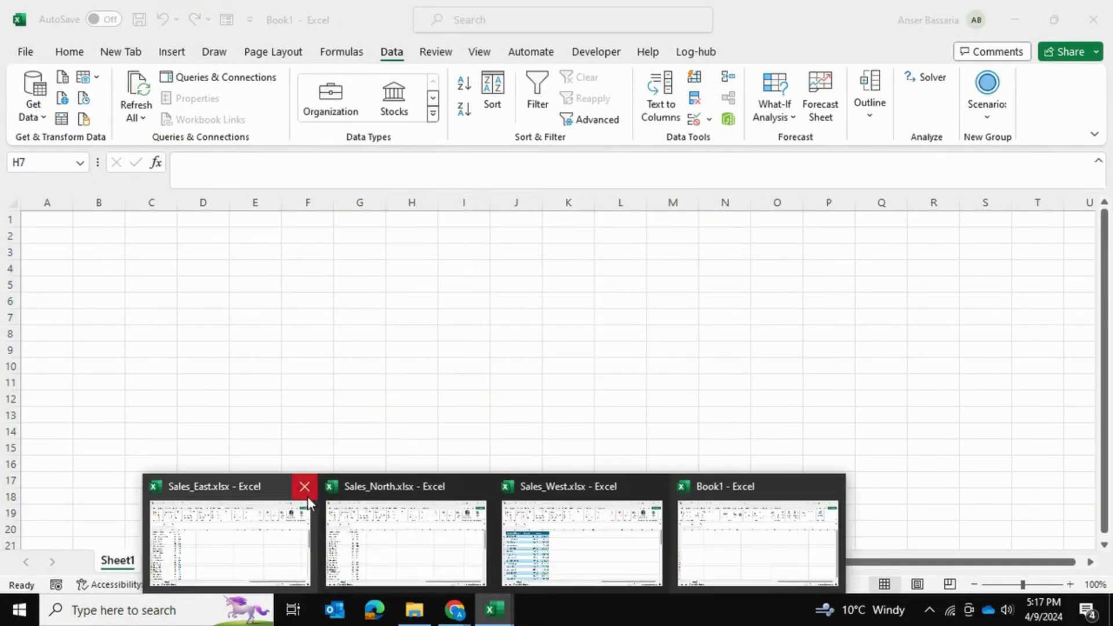
left_click(305, 492)
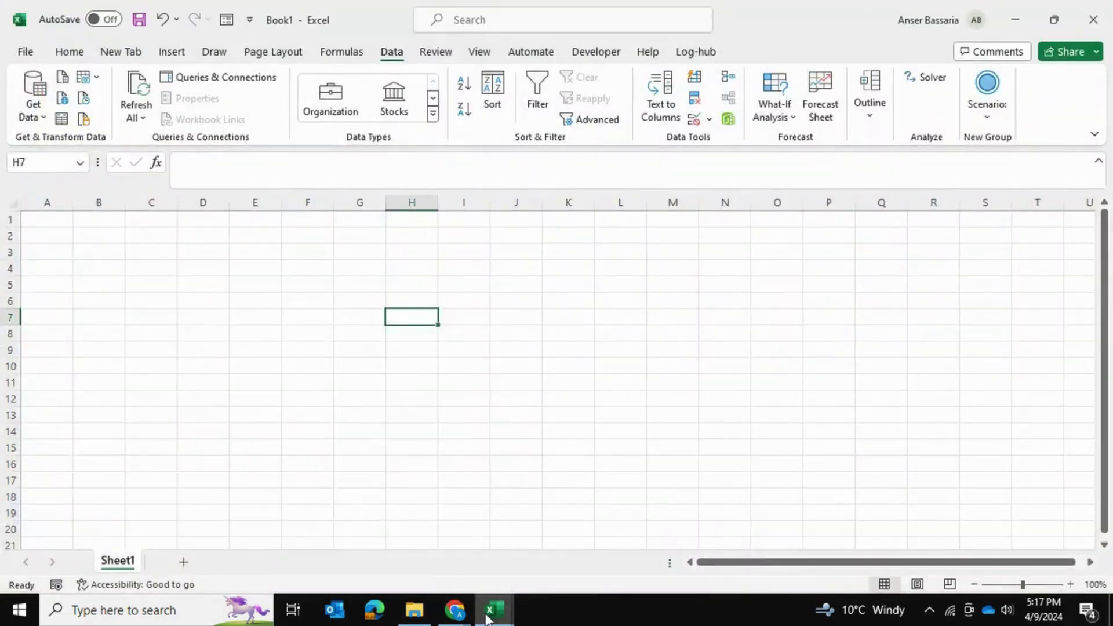
- Close Sales_North, then close Sales_West saving its changes
mouse_move(492, 608)
left_click(392, 486)
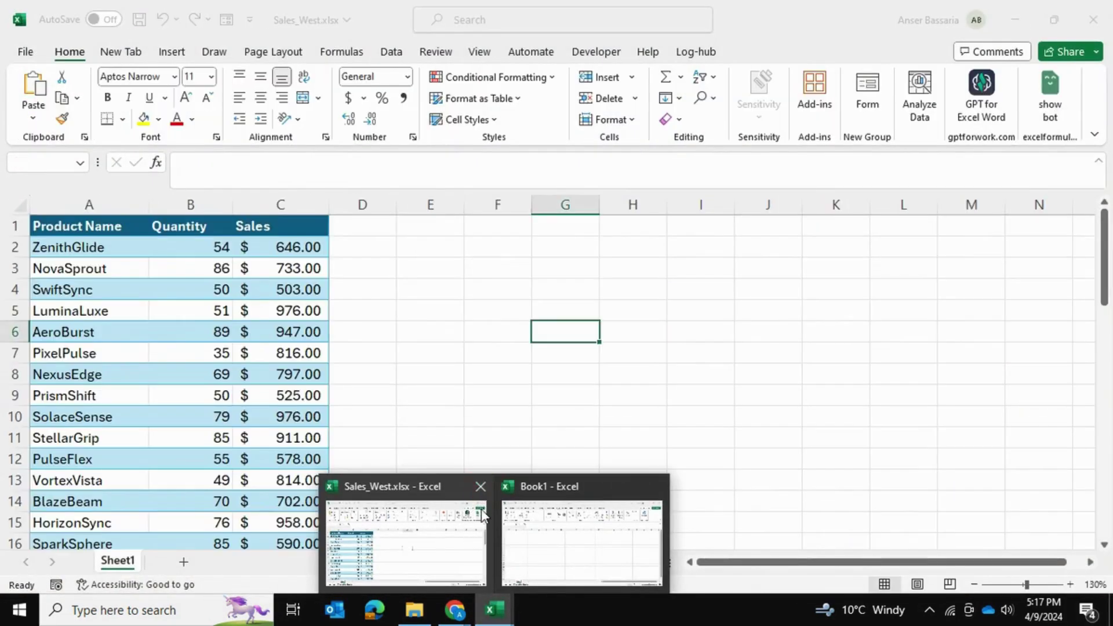
left_click(478, 497)
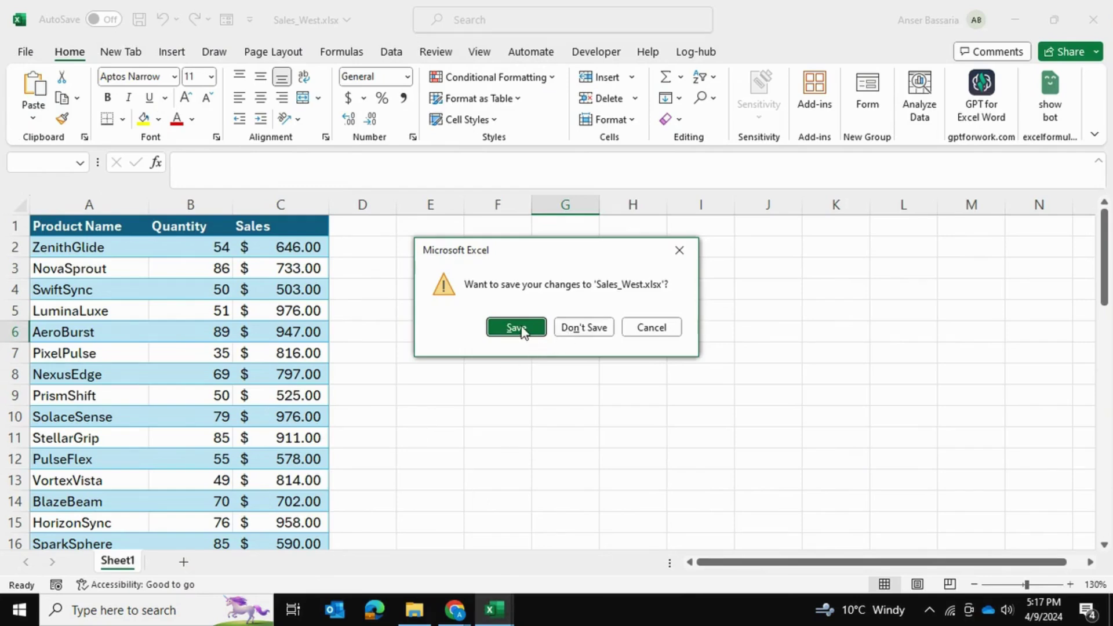
left_click(517, 326)
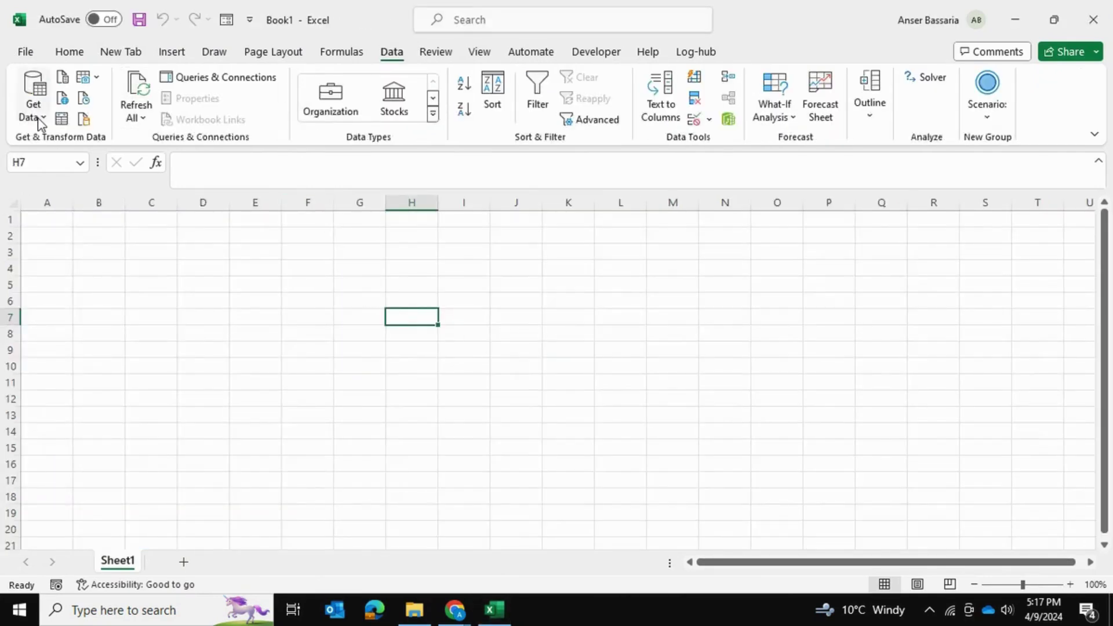
- Import From Folder using C:\Users\Home\Documents\Sales as the source folder
left_click(38, 119)
mouse_move(37, 152)
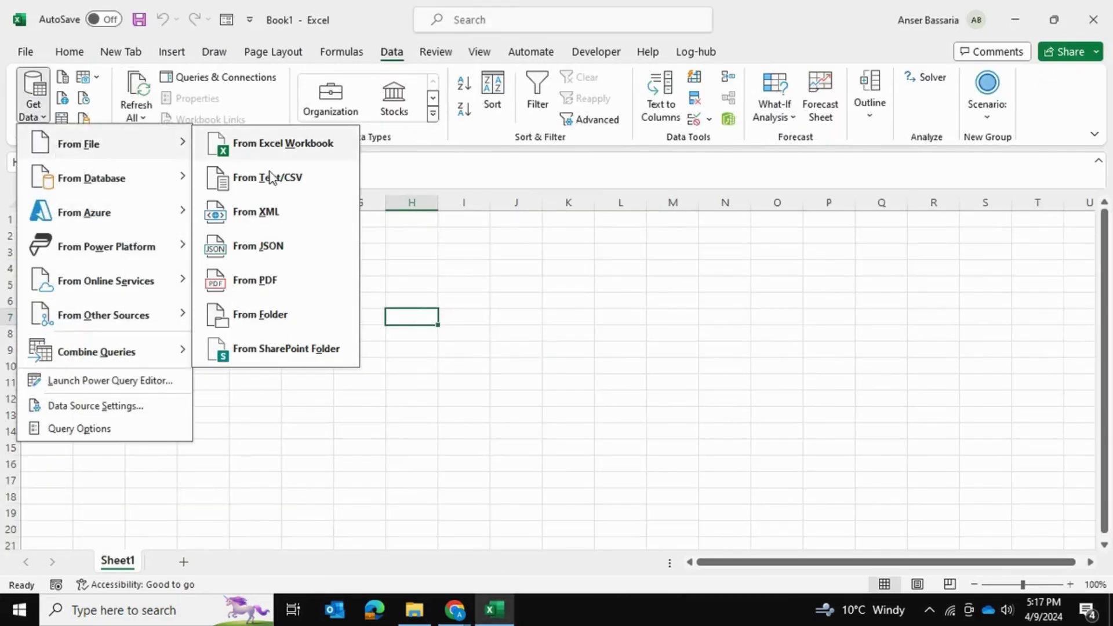
left_click(262, 322)
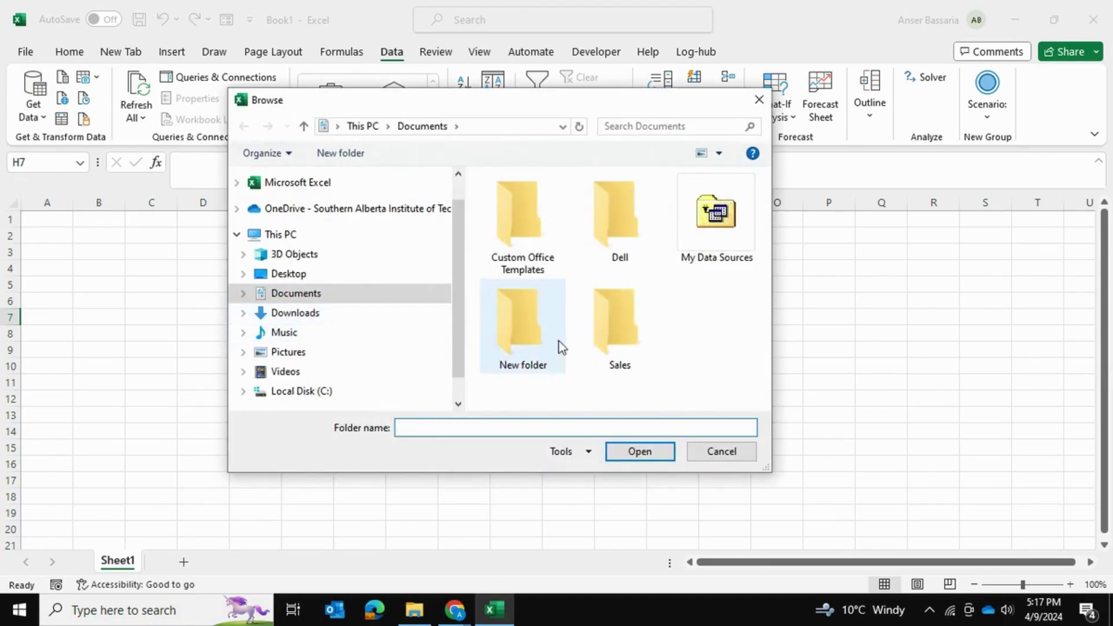
left_click(603, 328)
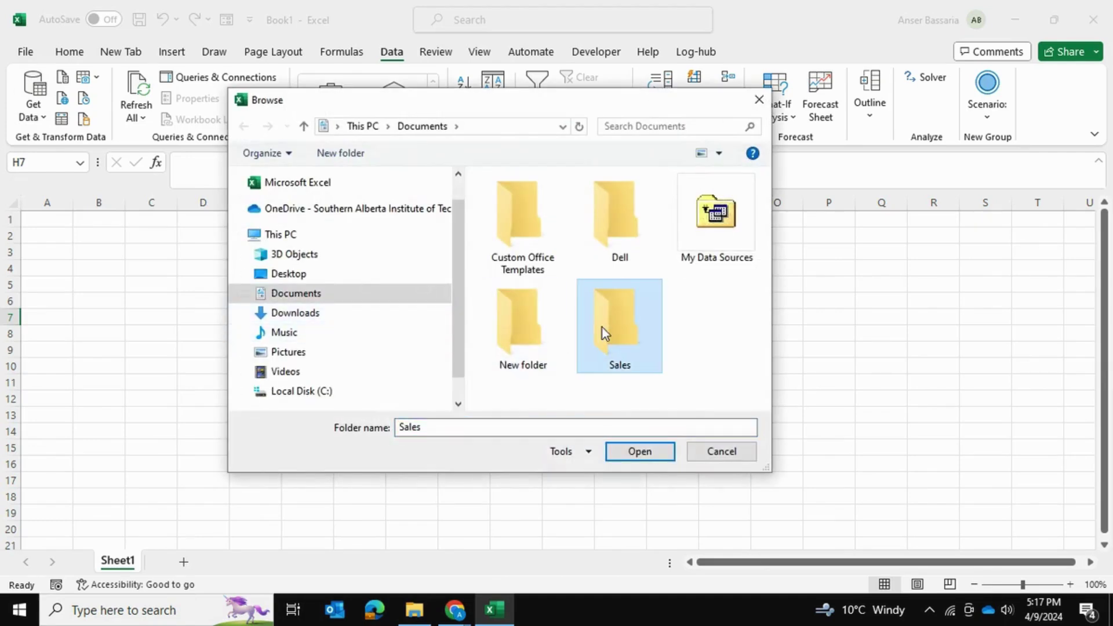
left_click(639, 451)
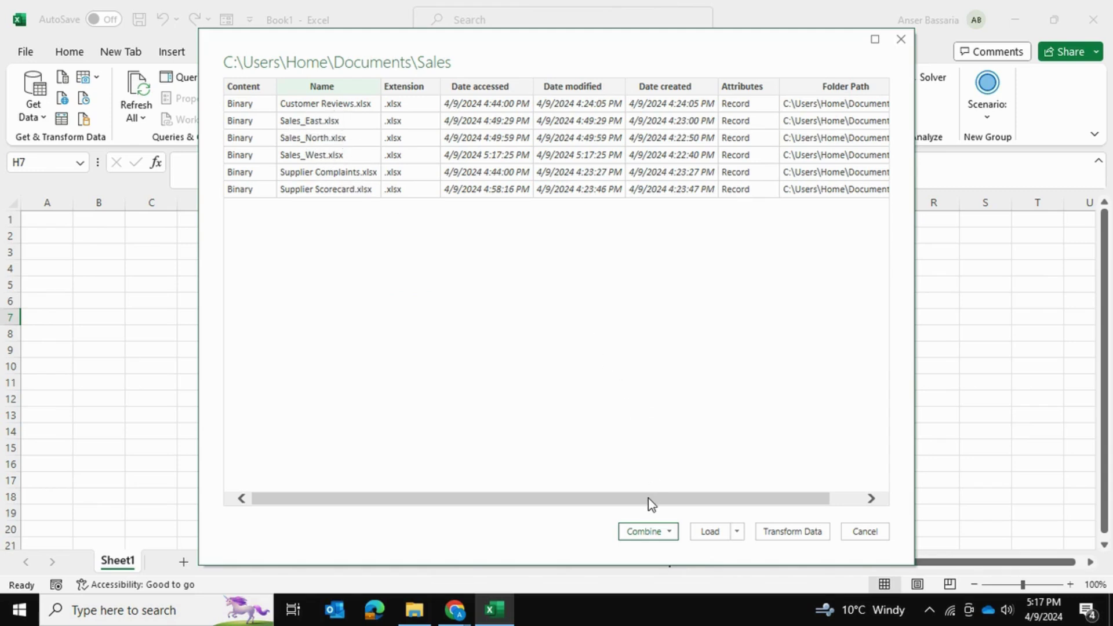
- Load the Sales folder's six-file list into Power Query Editor with Transform Data
left_click(792, 531)
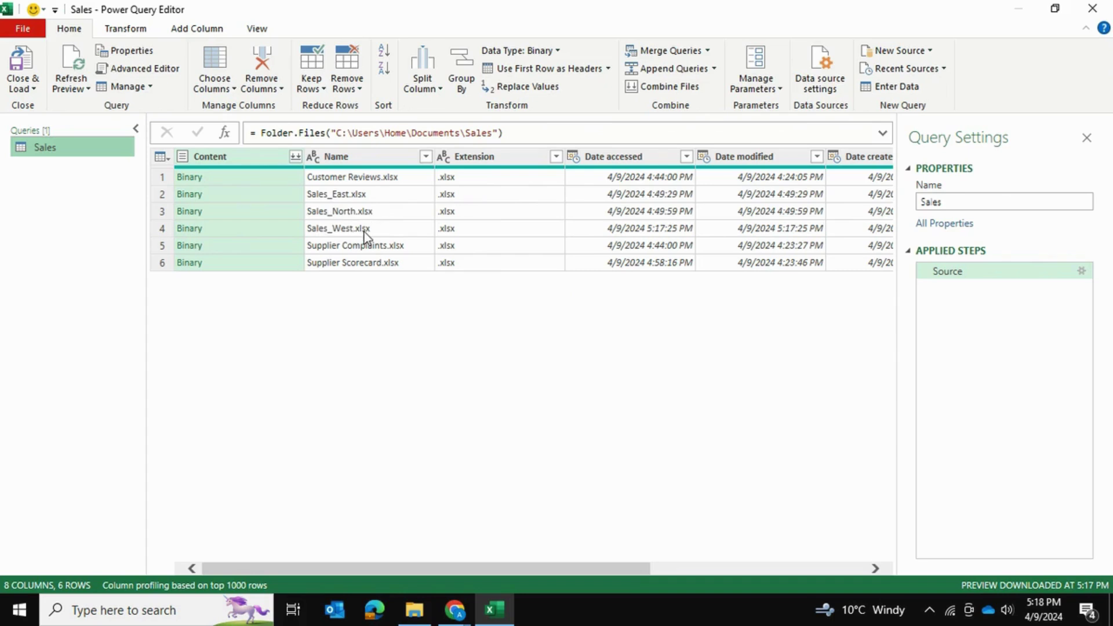
- Filter the Name column to names containing 'Sales', keeping Sales_East, Sales_North and Sales_West
left_click(426, 157)
mouse_move(249, 276)
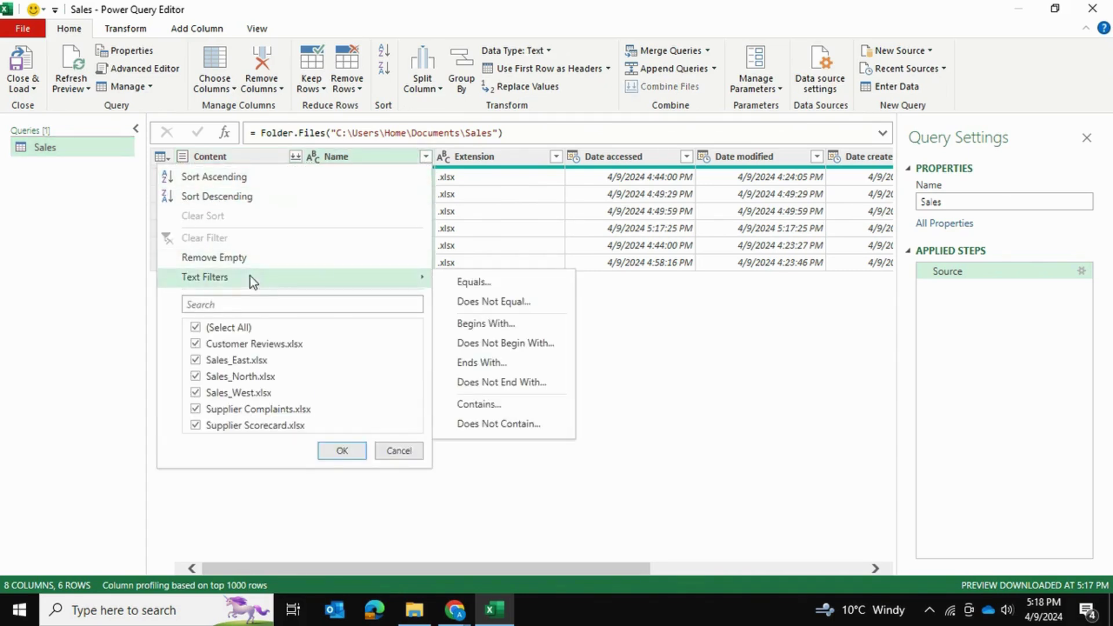
left_click(496, 405)
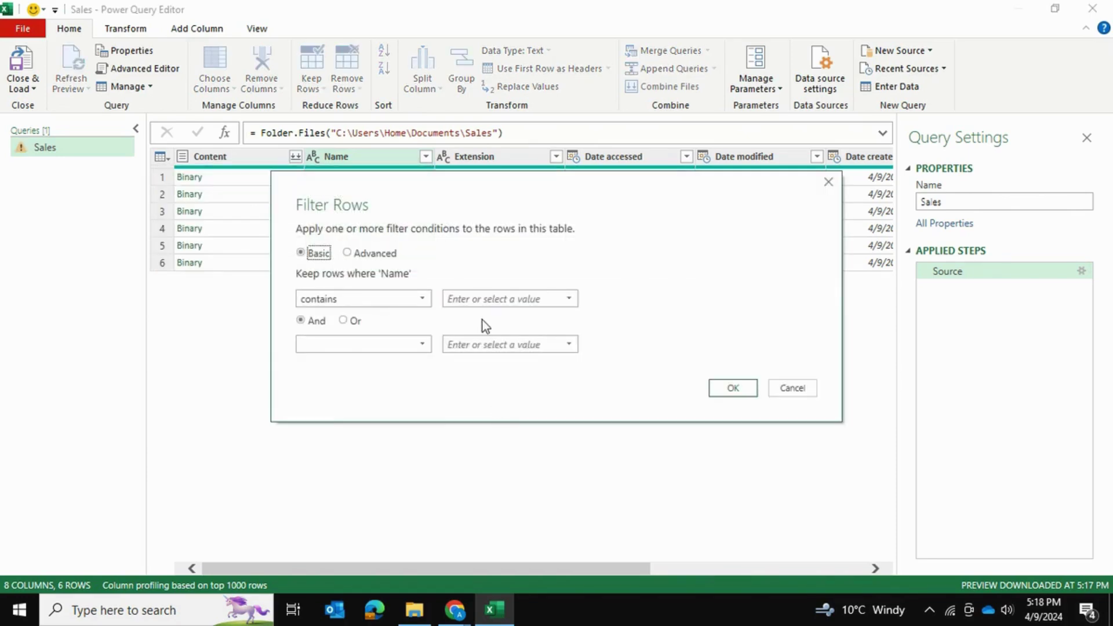
left_click(478, 299)
left_click_drag(481, 239, 411, 345)
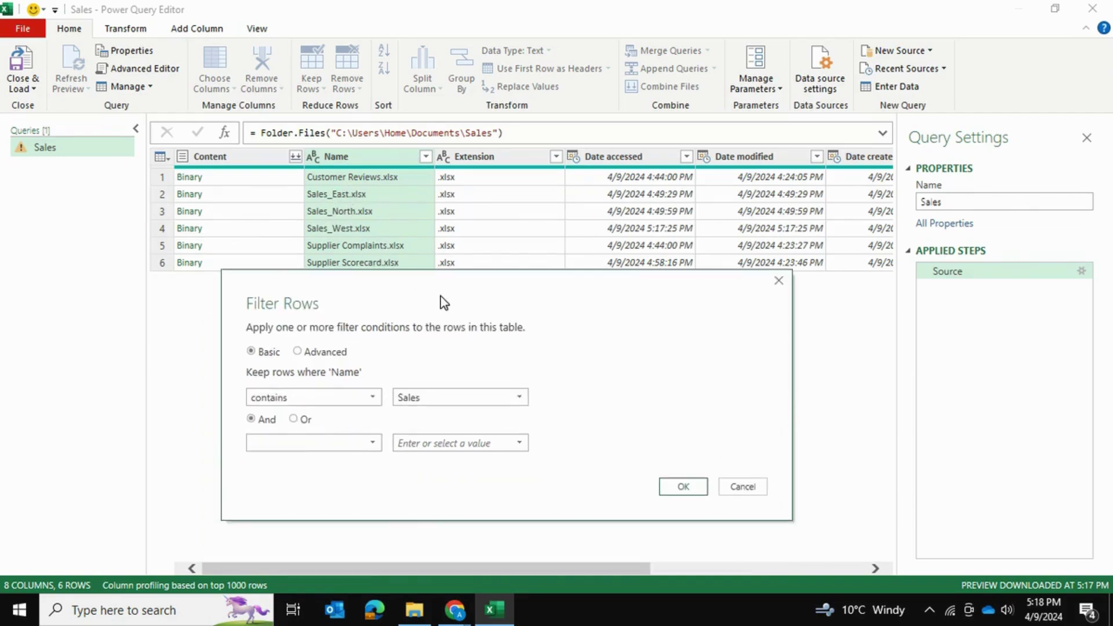
left_click(680, 486)
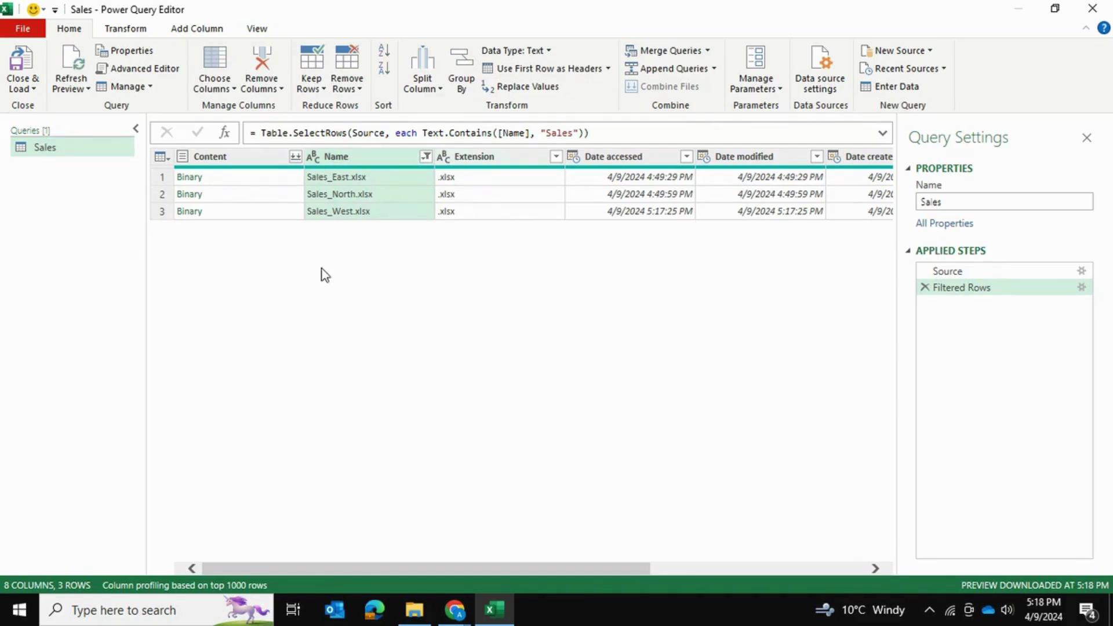
- Combine the three Sales files, extracting Sheet1 from each
left_click(294, 158)
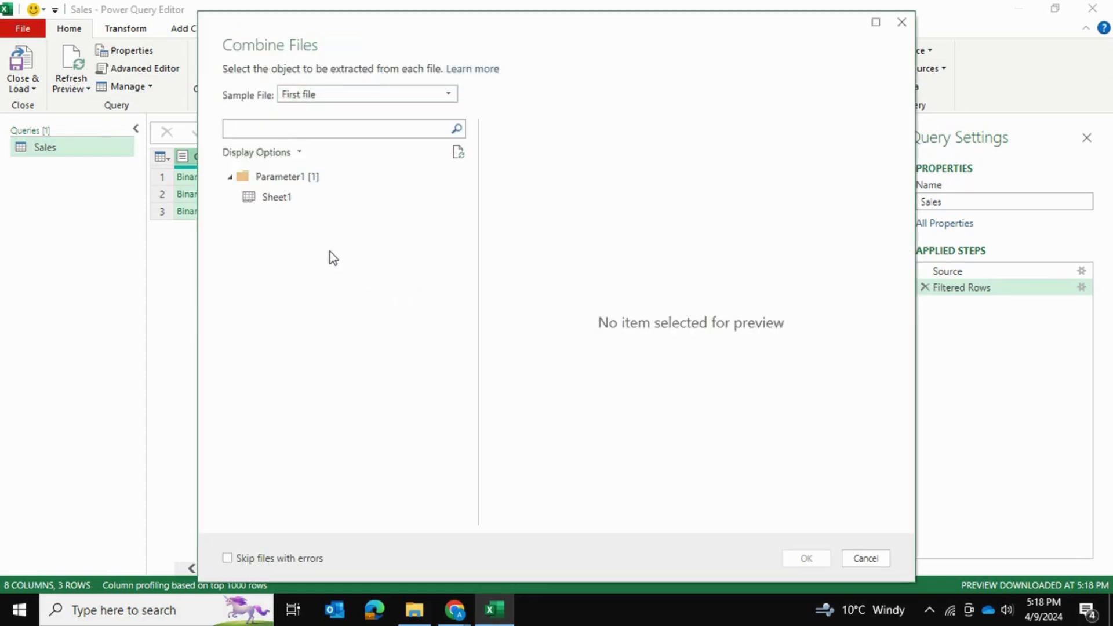
left_click(274, 197)
scroll(582, 199, "down", 7)
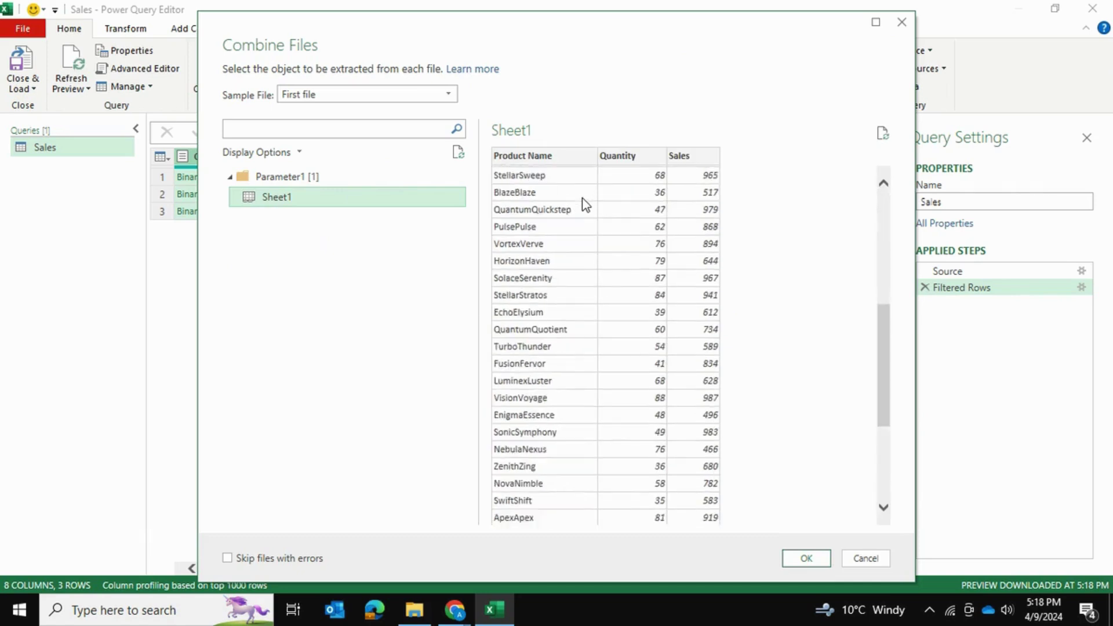
scroll(585, 206, "up", 10)
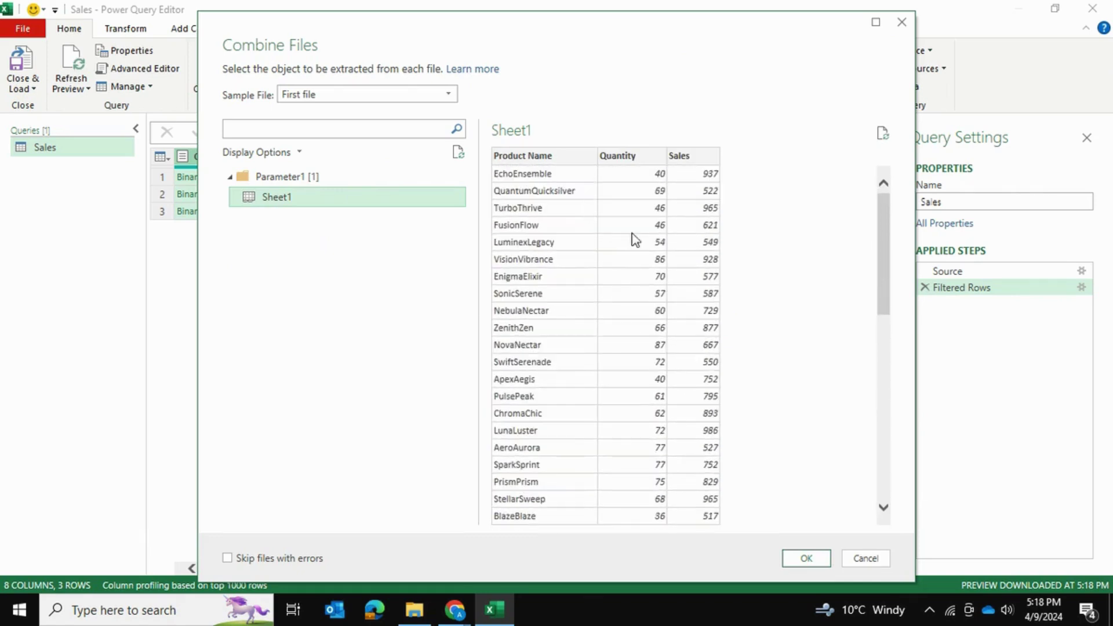
left_click(806, 558)
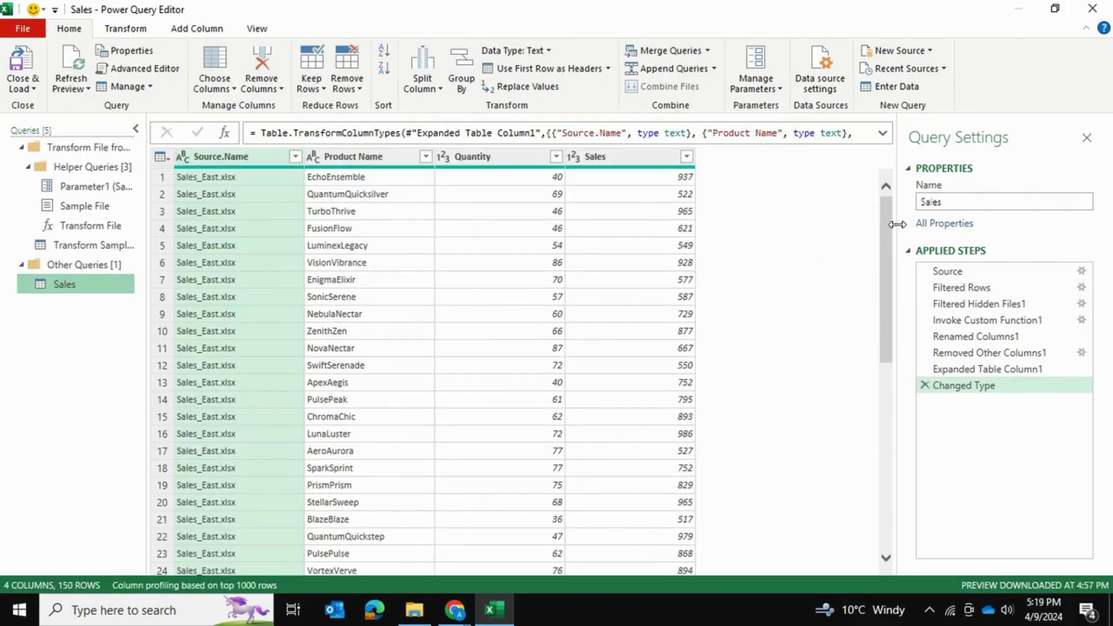
- Scroll through the 150 combined rows to check the East, North and West entries
left_click_drag(888, 220, 884, 446)
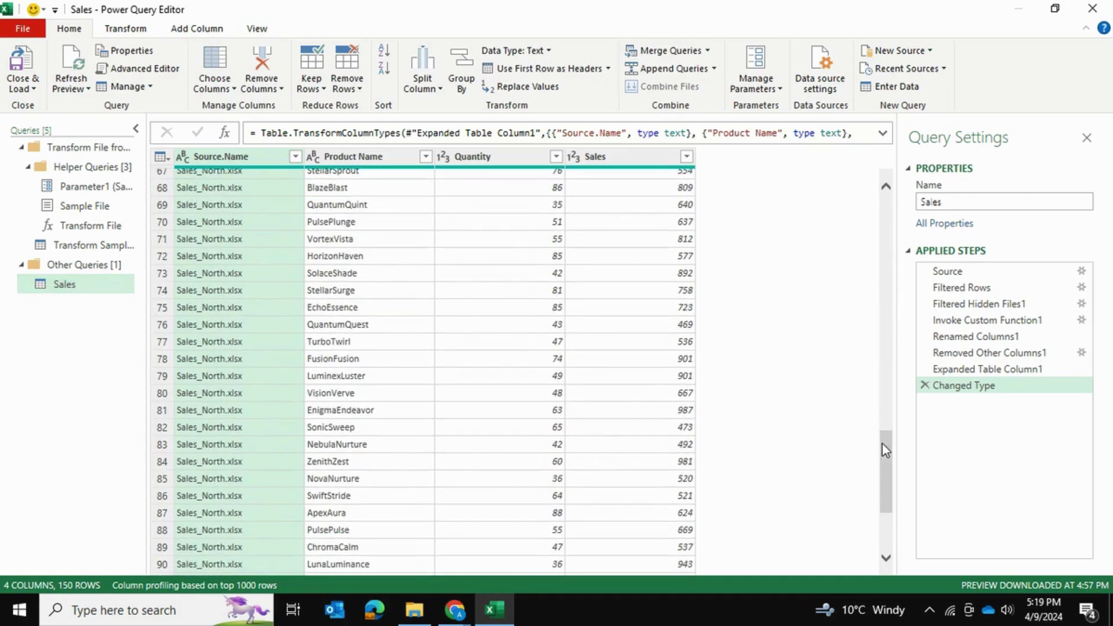
scroll(828, 391, "down", 15)
scroll(661, 304, "down", 7)
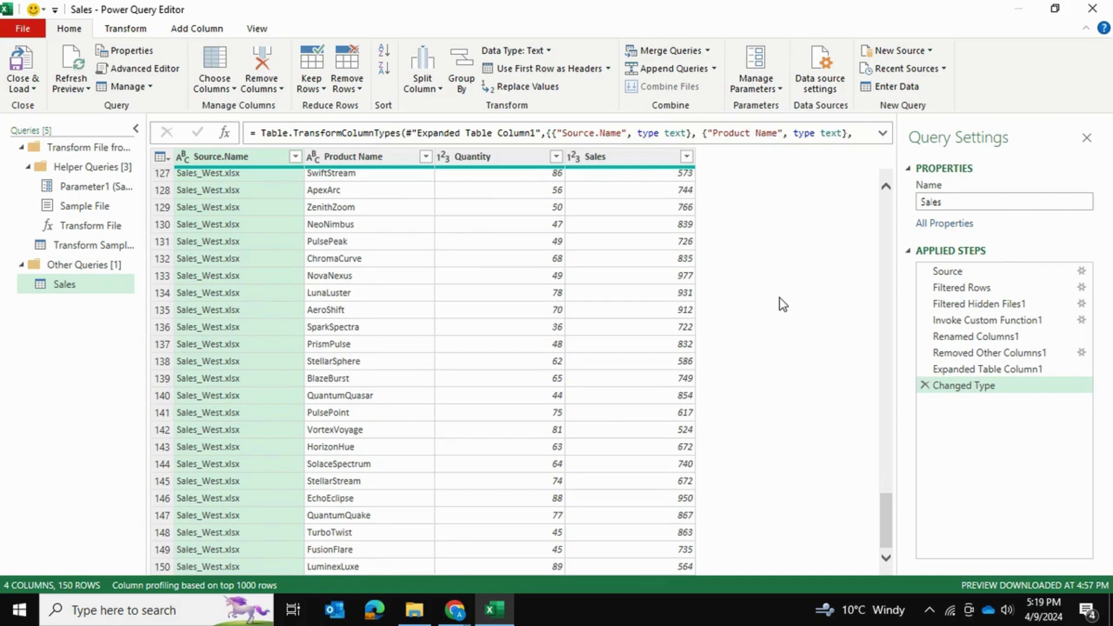
scroll(780, 298, "up", 20)
scroll(780, 298, "up", 8)
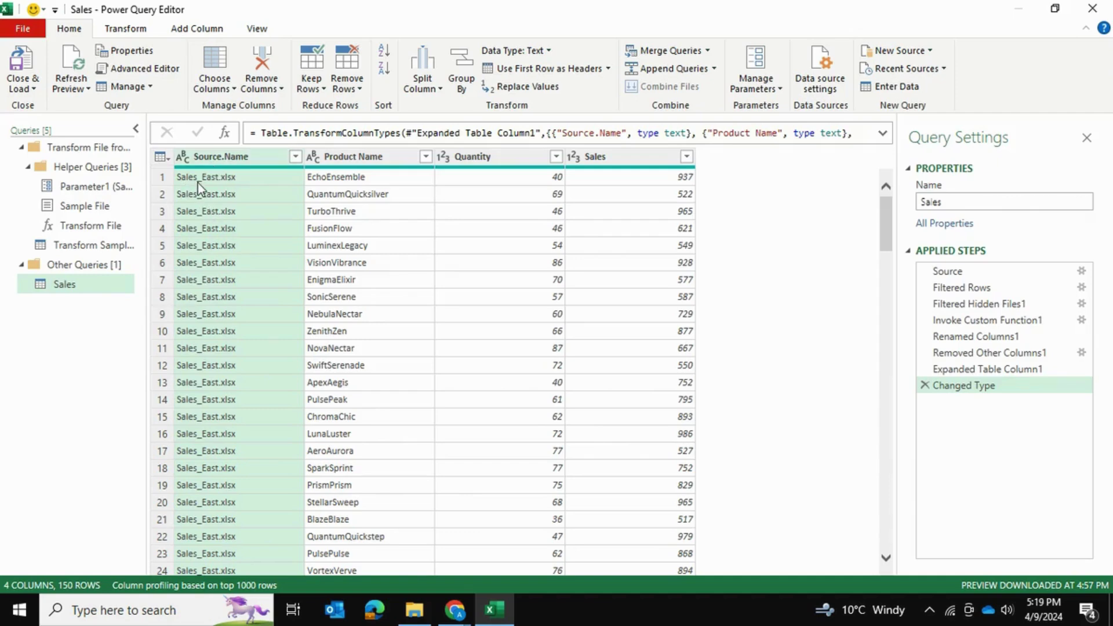
scroll(209, 406, "down", 15)
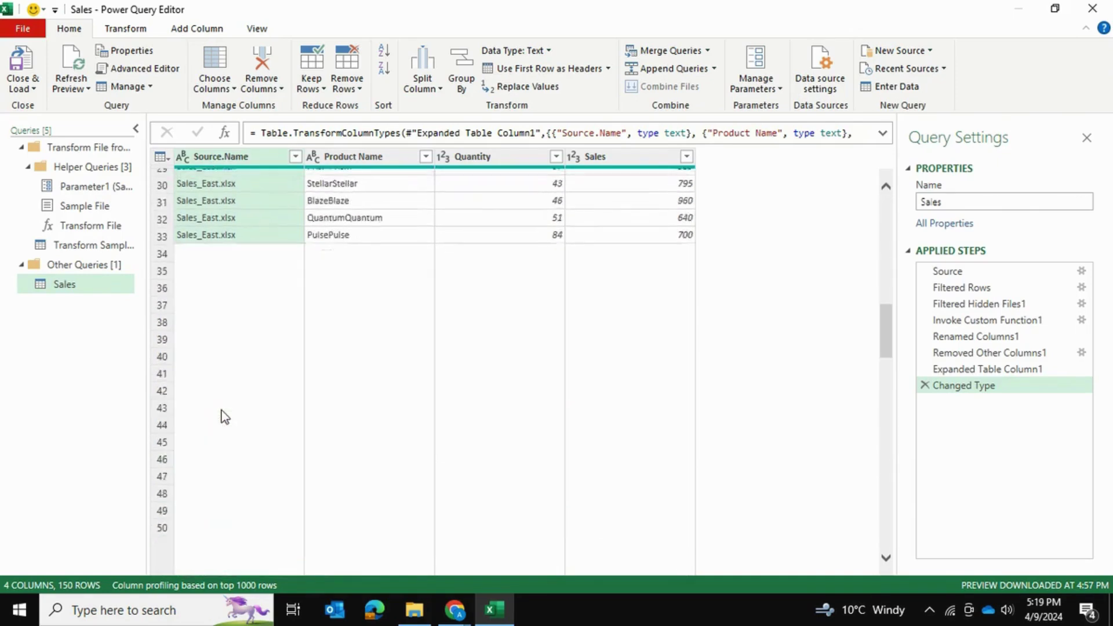
scroll(205, 391, "up", 15)
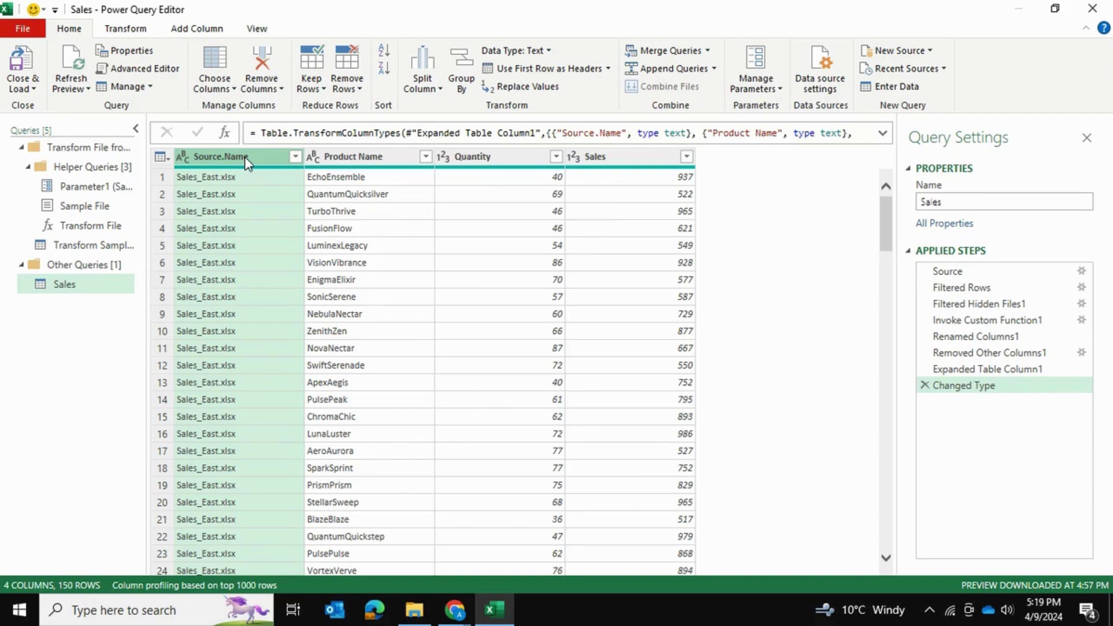
- Add a Text Before Delimiter column taking Source.Name up to '.', e.g. Sales_East
left_click(128, 30)
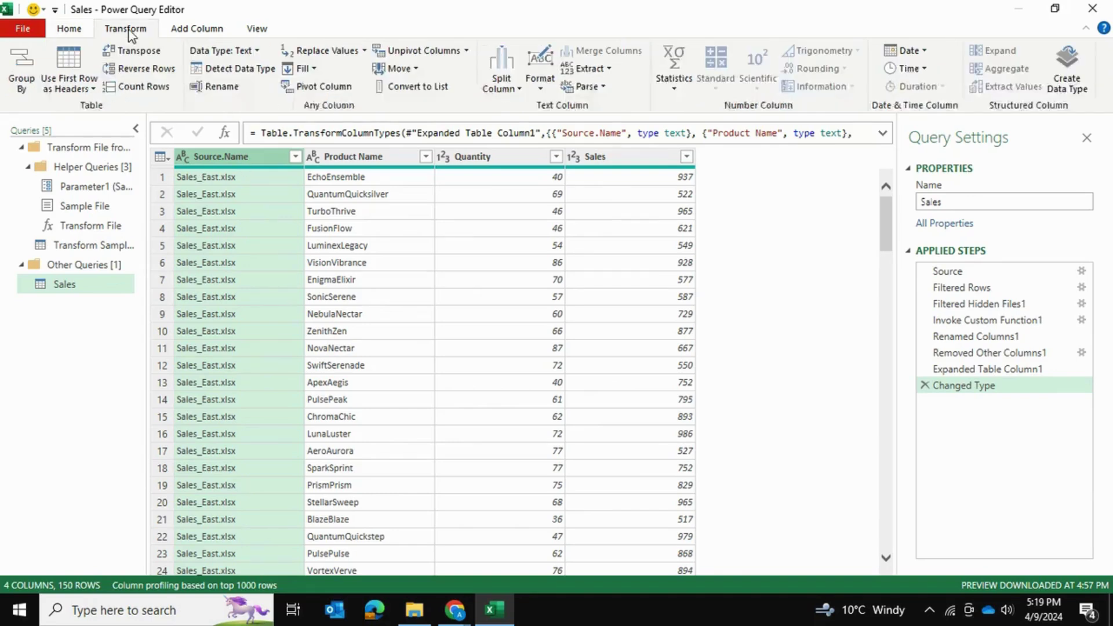
left_click(197, 30)
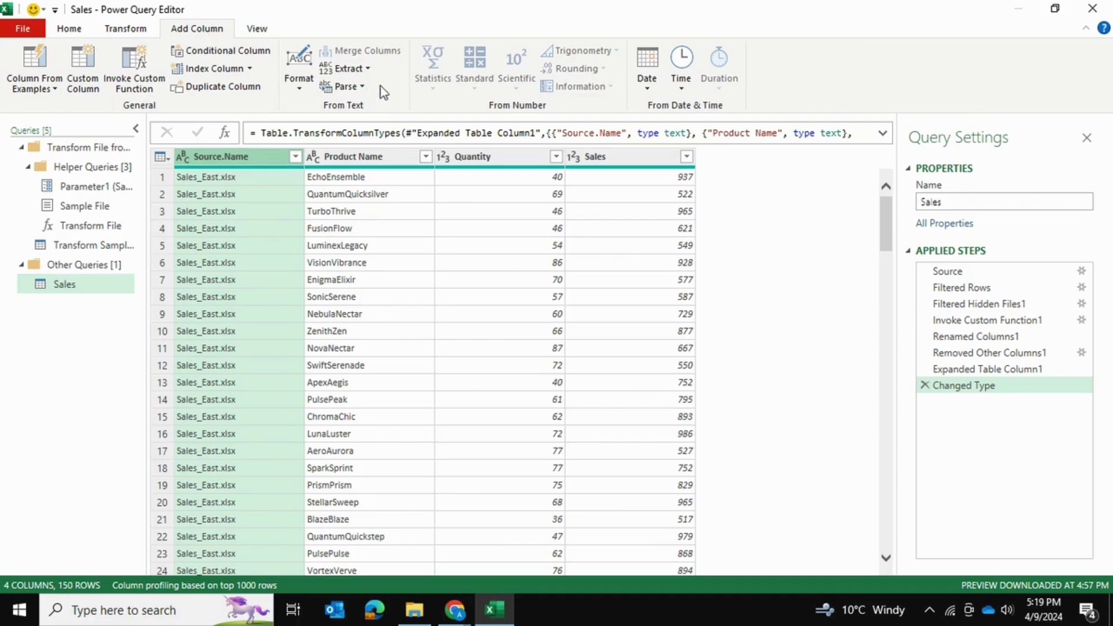
left_click(367, 70)
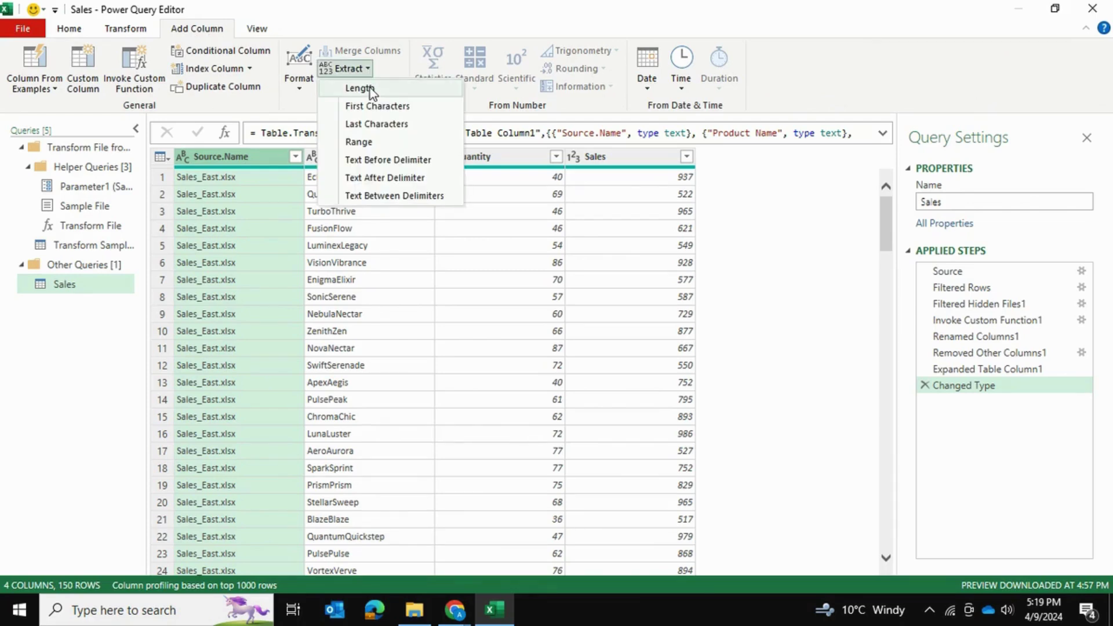
left_click(375, 161)
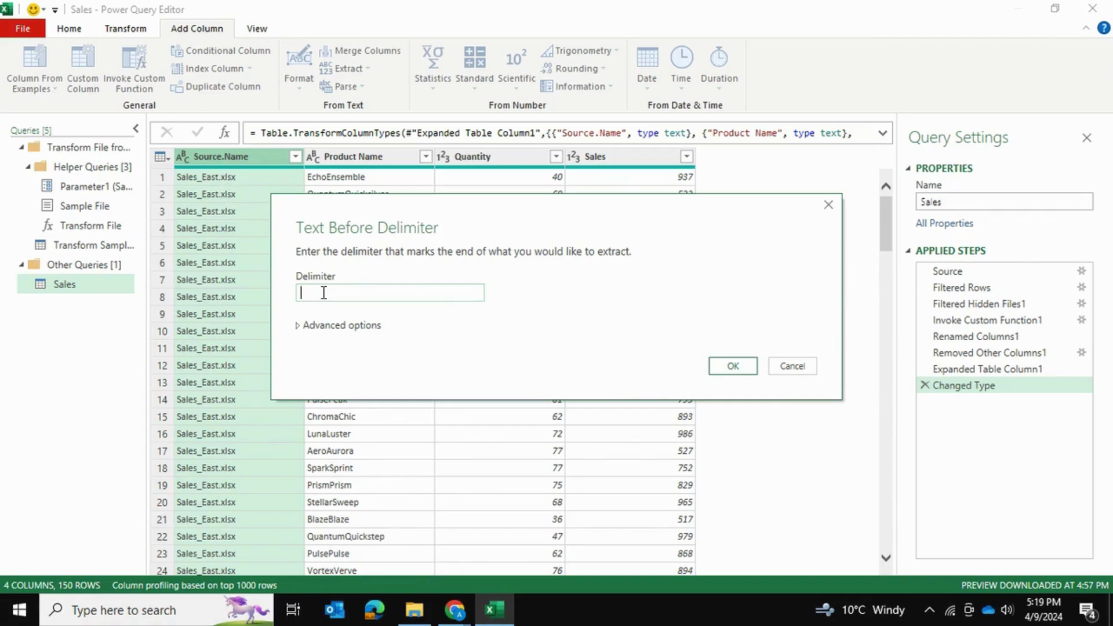
type(".")
left_click(733, 366)
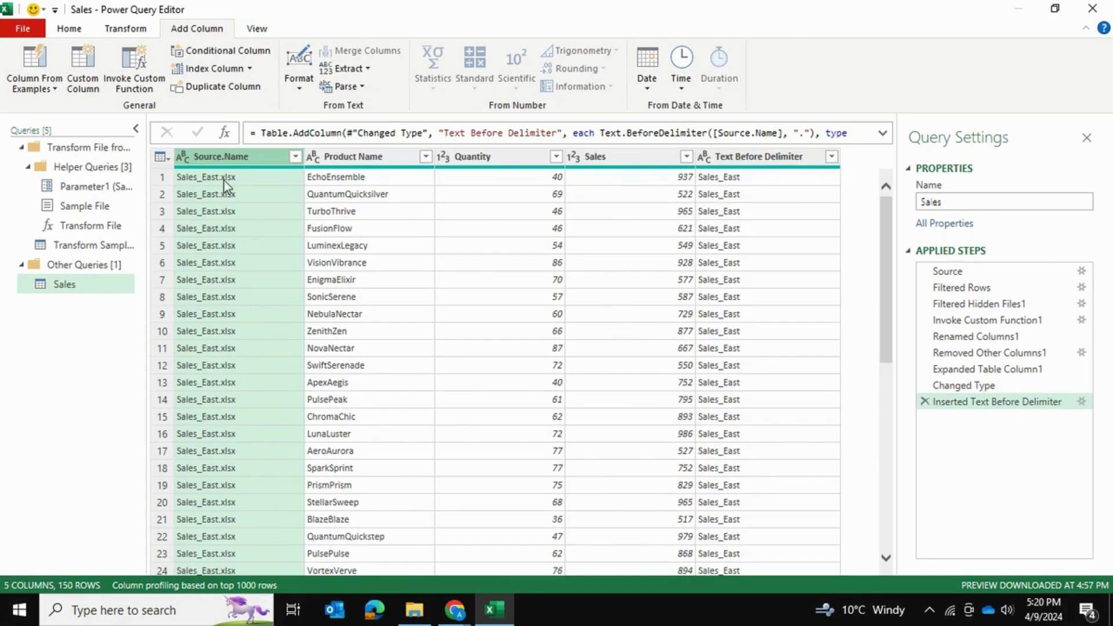
- Delete Source.Name, move the Text Before Delimiter column first, and rename it Region
right_click(253, 158)
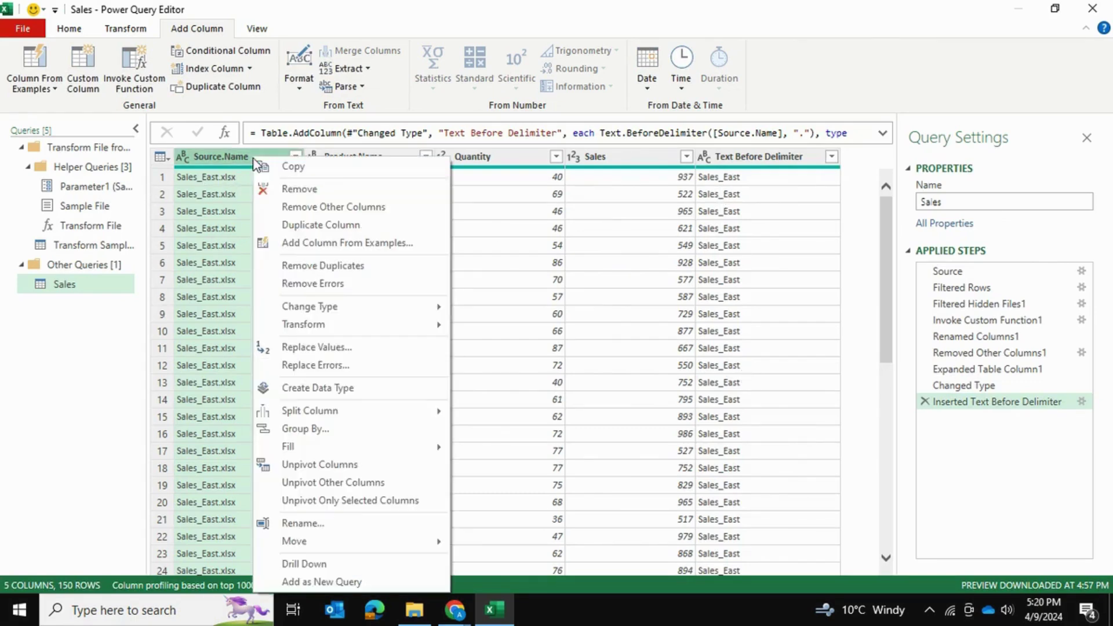
left_click(294, 193)
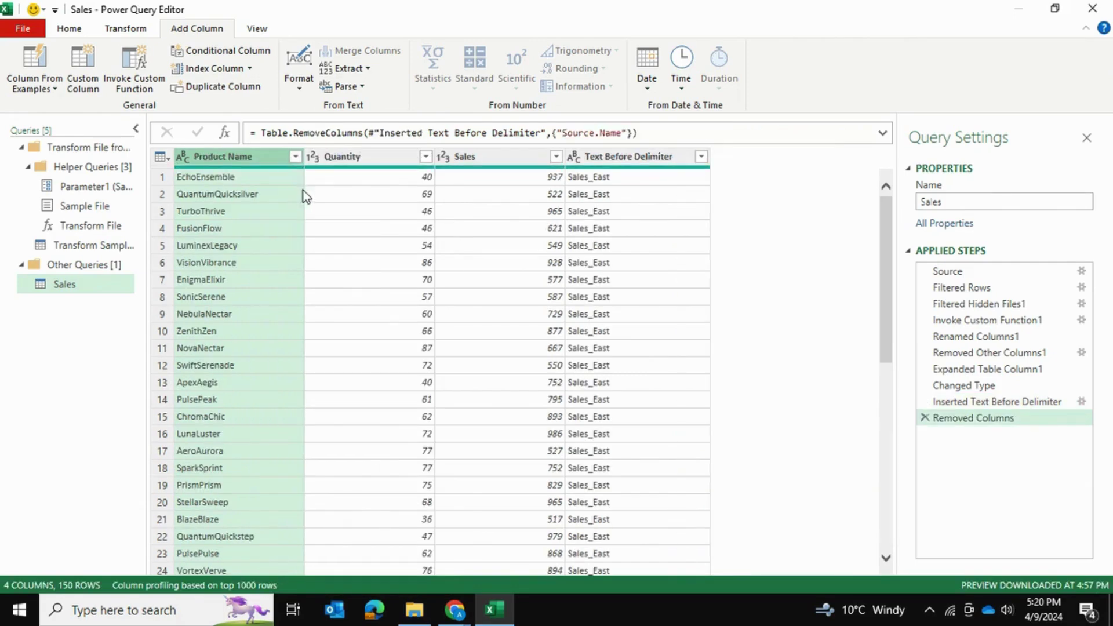
left_click_drag(628, 161, 209, 166)
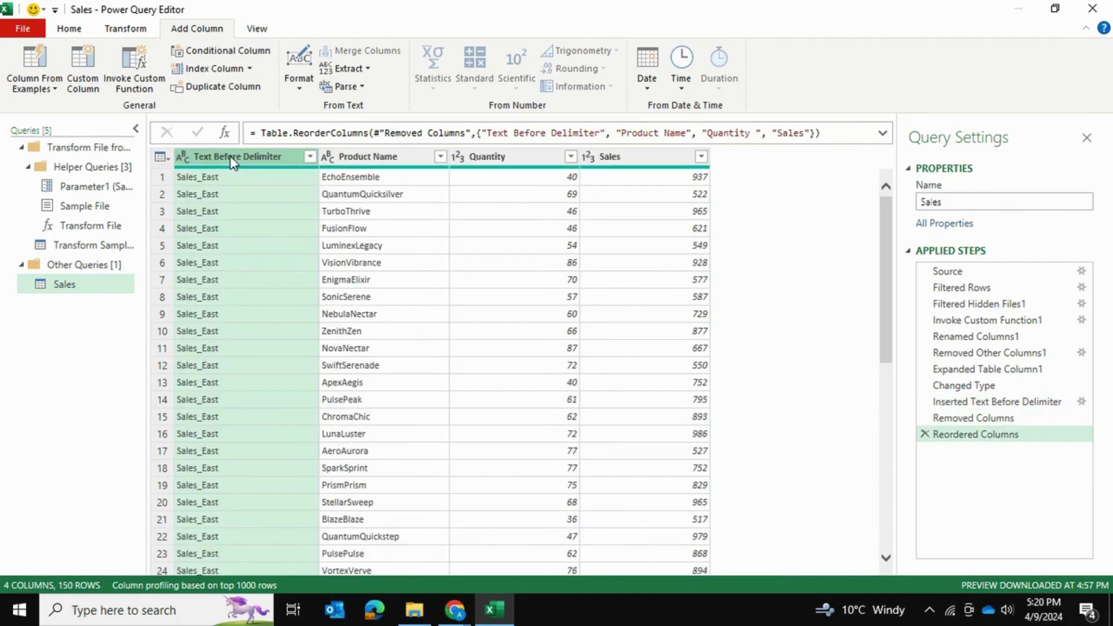
double_click(231, 156)
type("Re")
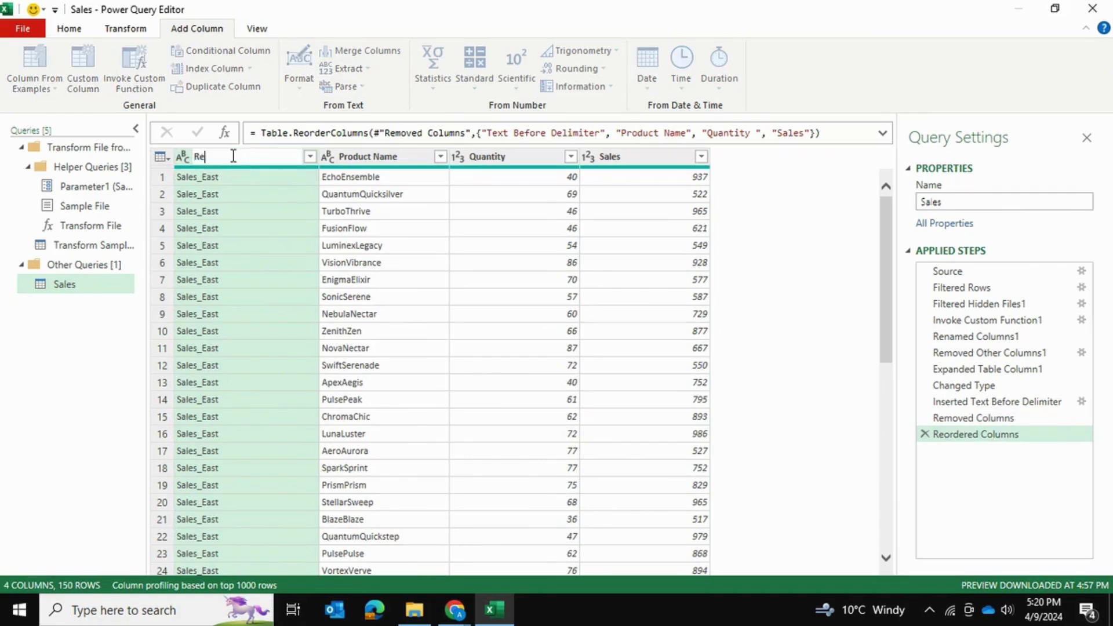
type("gion")
key("Return")
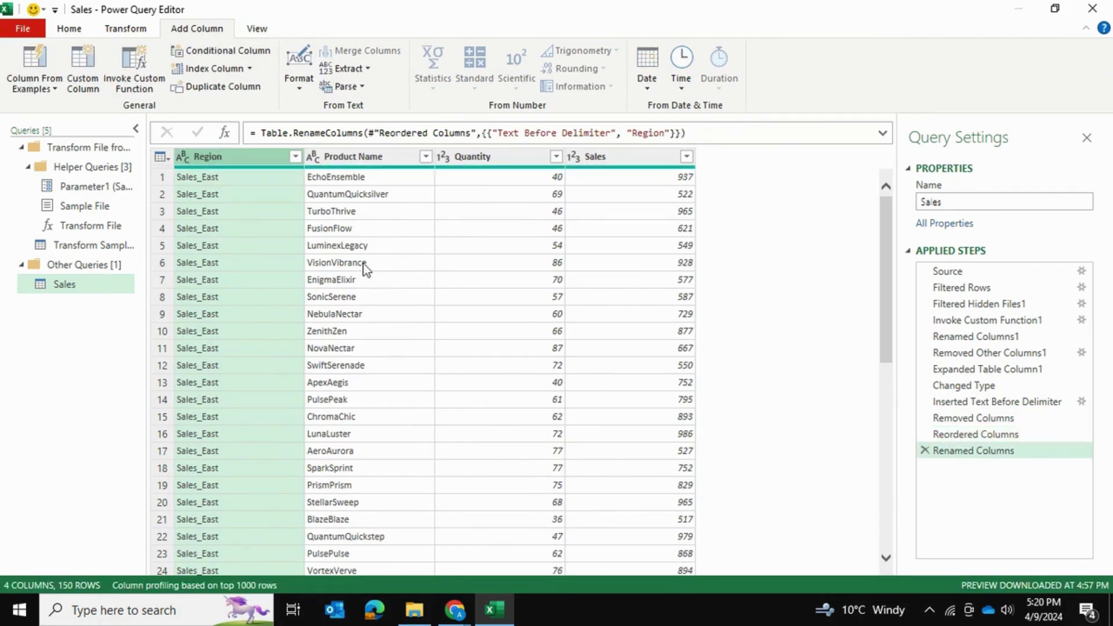
- Close & Load the query into Excel as the 150-row Sales table
left_click(68, 28)
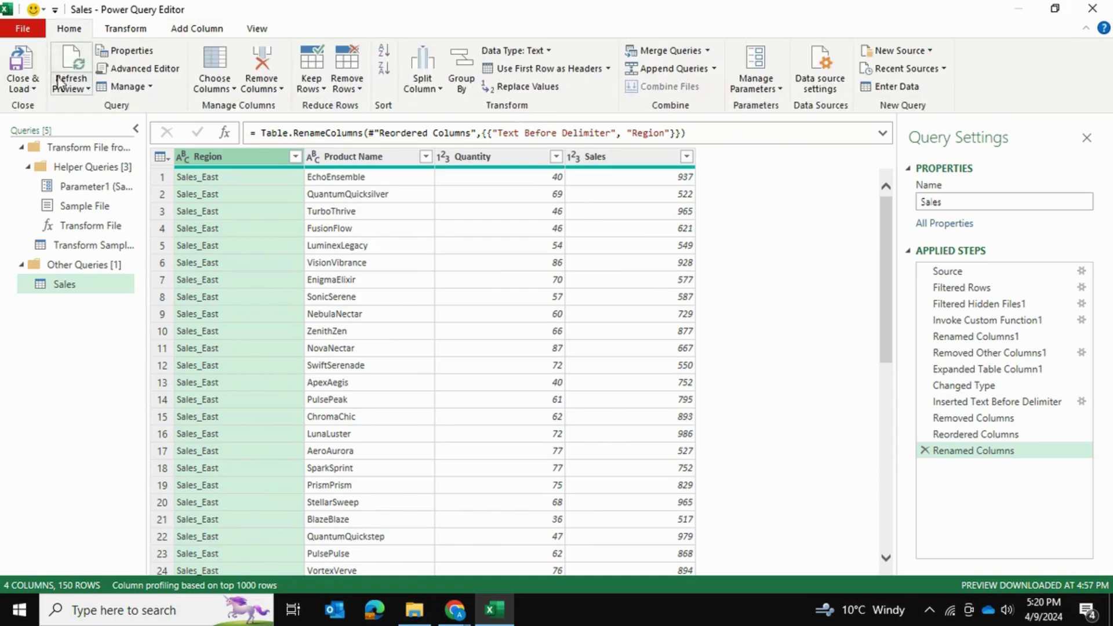
left_click(38, 61)
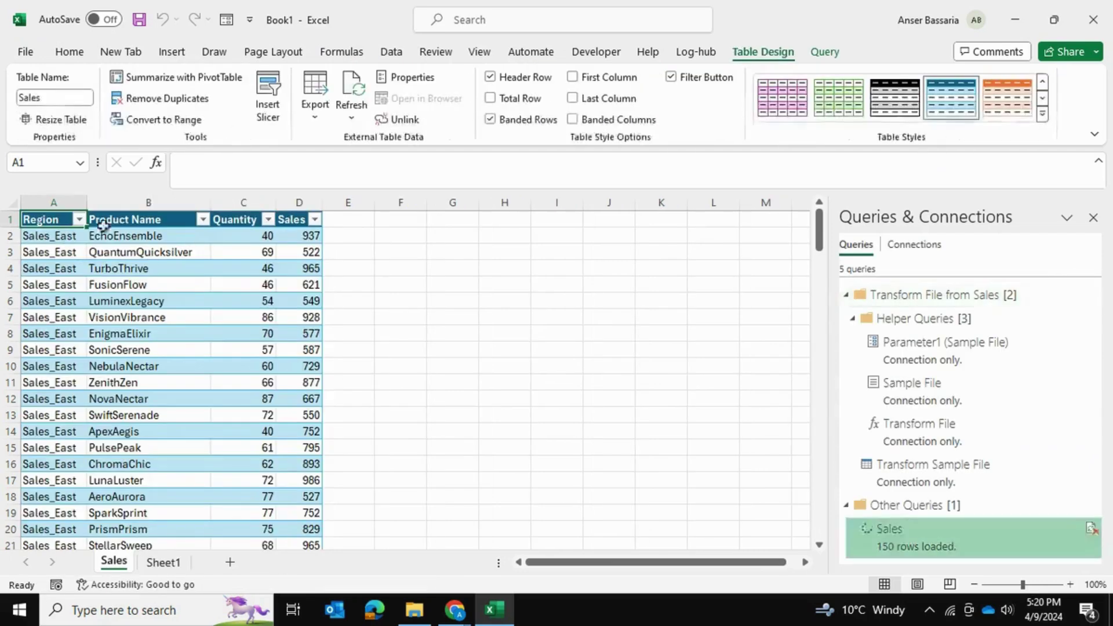
scroll(397, 361, "down", 20)
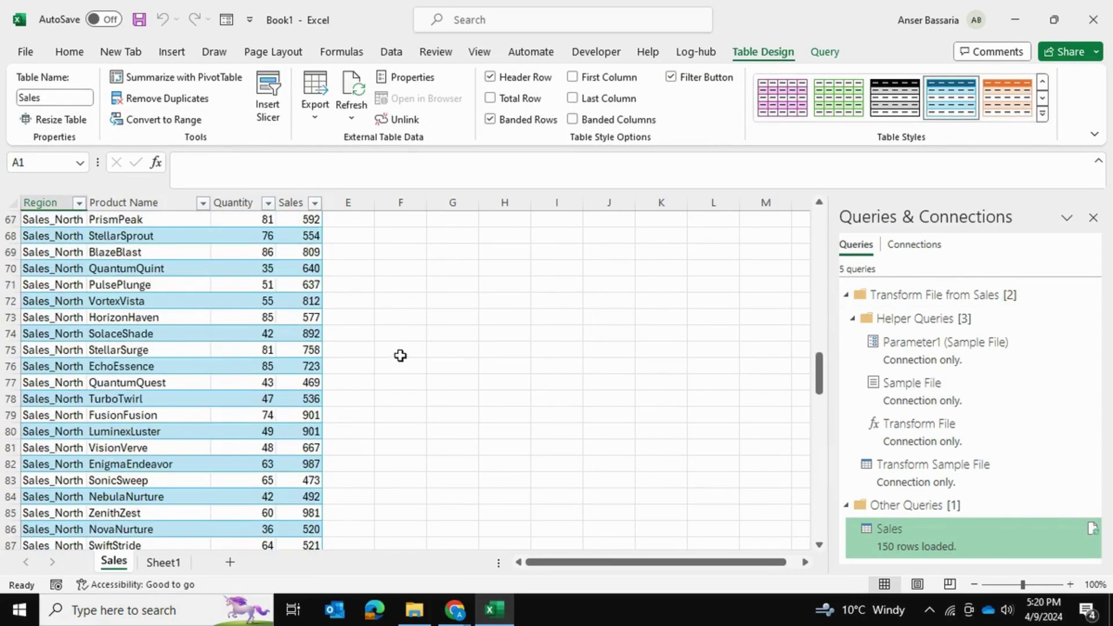
scroll(400, 356, "up", 15)
scroll(400, 355, "up", 7)
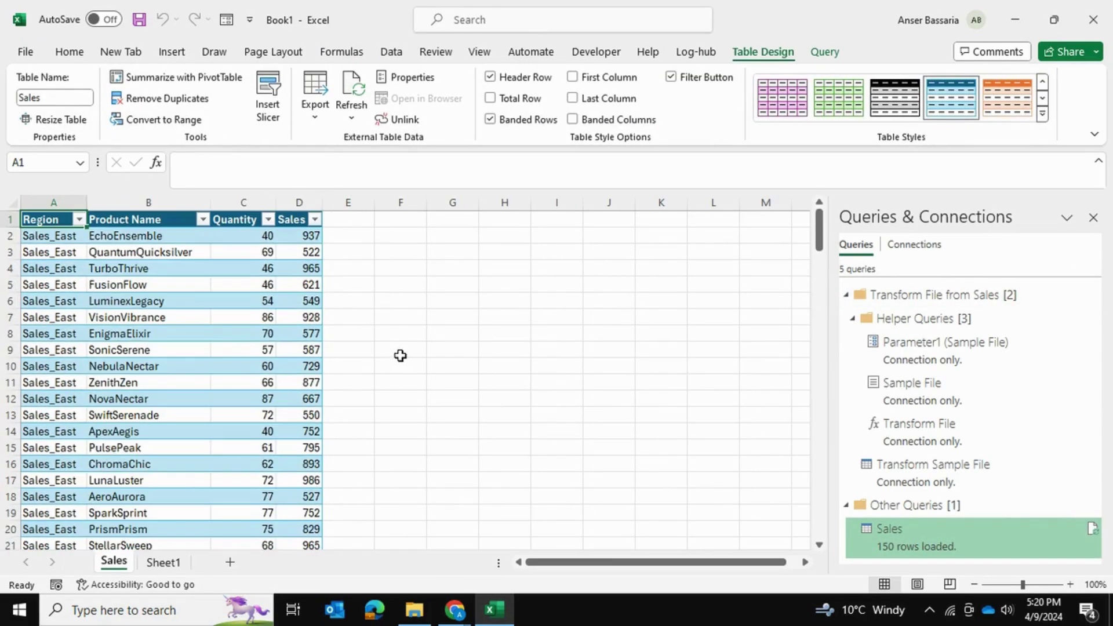
- Close the Queries & Connections pane and widen columns A–D equally
left_click(1093, 217)
left_click_drag(55, 202, 290, 200)
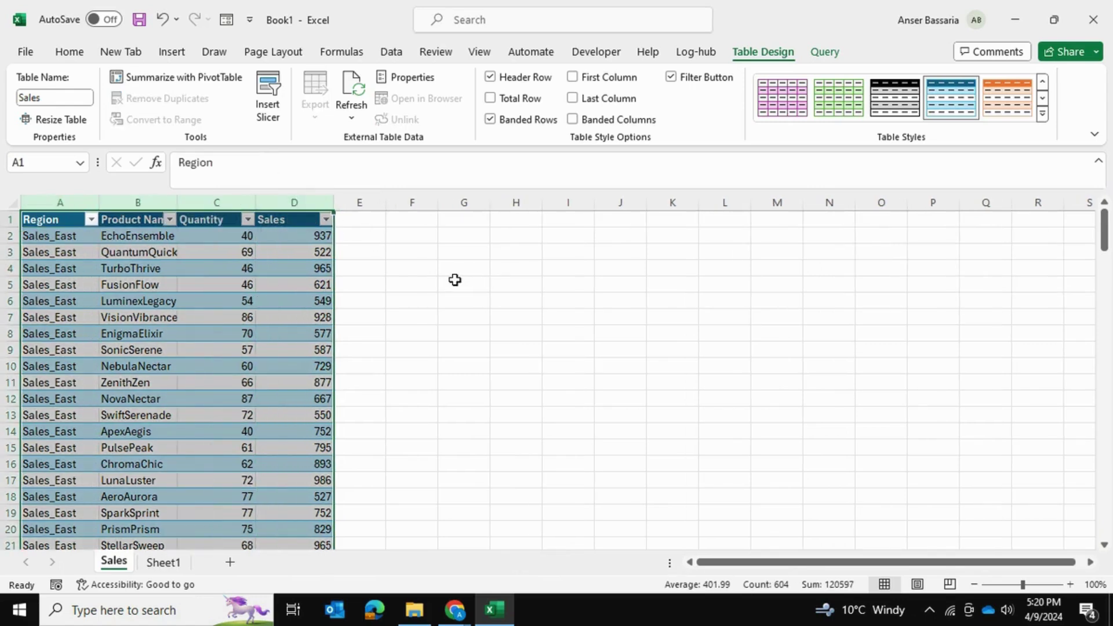
scroll(454, 280, "down", 5)
scroll(454, 280, "up", 5)
left_click_drag(177, 200, 359, 202)
- Turn off the table's filter buttons
left_click(718, 77)
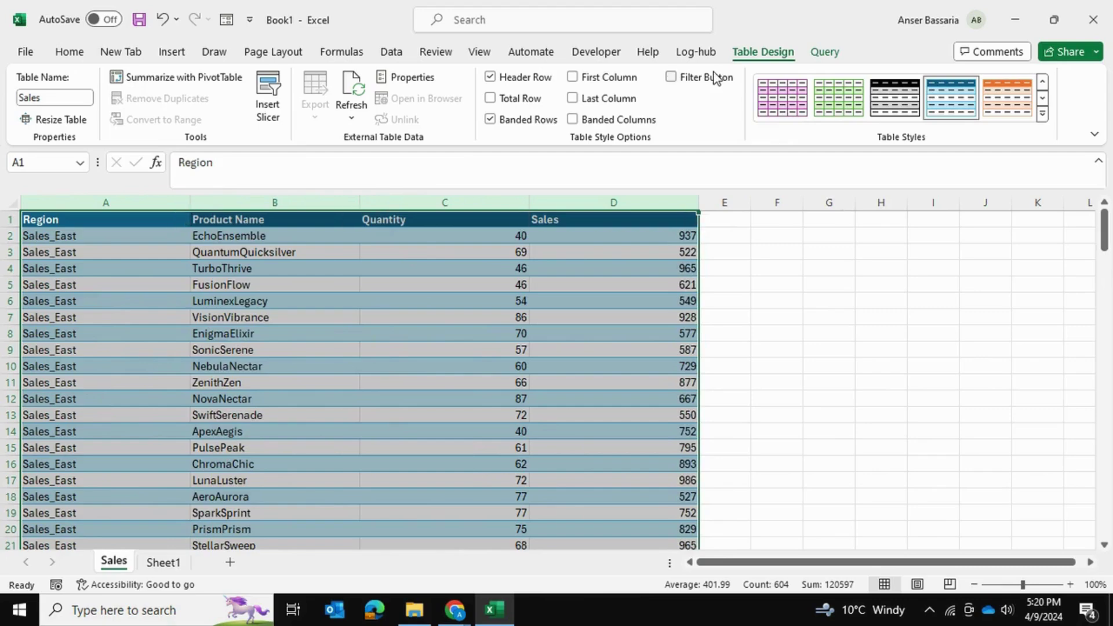
left_click(770, 304)
scroll(769, 304, "down", 7)
scroll(768, 305, "down", 20)
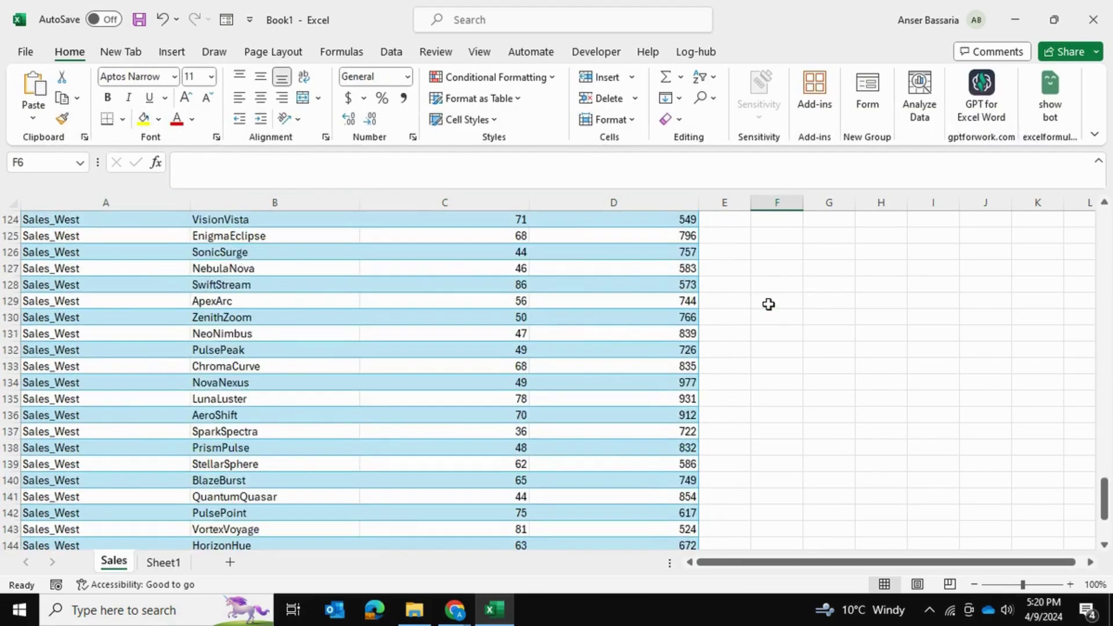
- Add a Sales total of 111,204 in D152 below the table
scroll(769, 305, "up", 10)
scroll(768, 304, "up", 20)
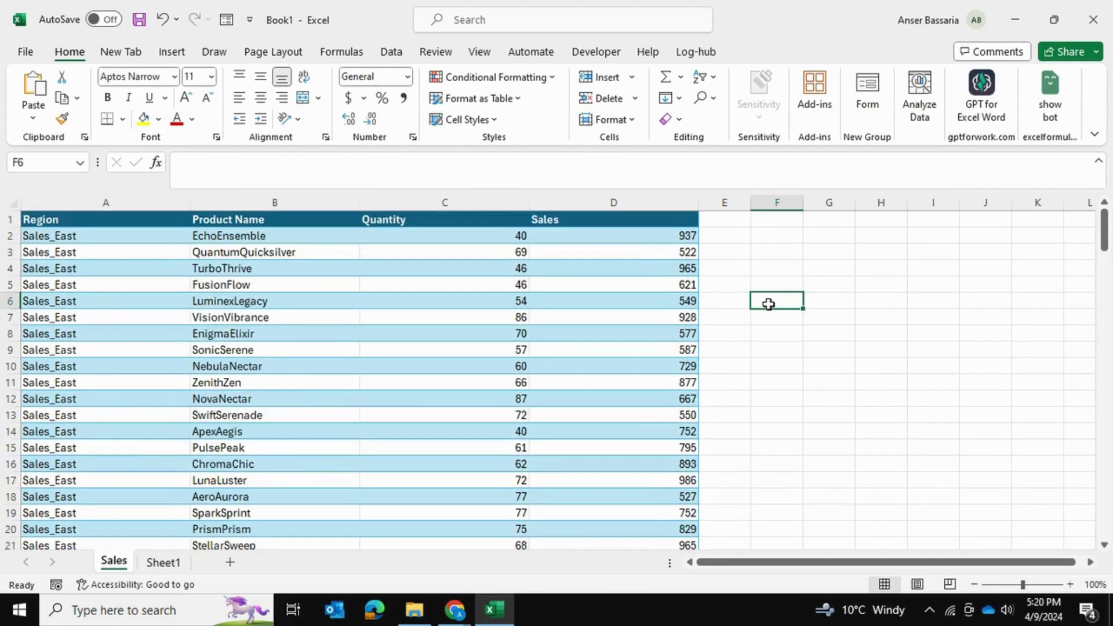
left_click_drag(1104, 232, 1108, 568)
scroll(626, 400, "up", 3)
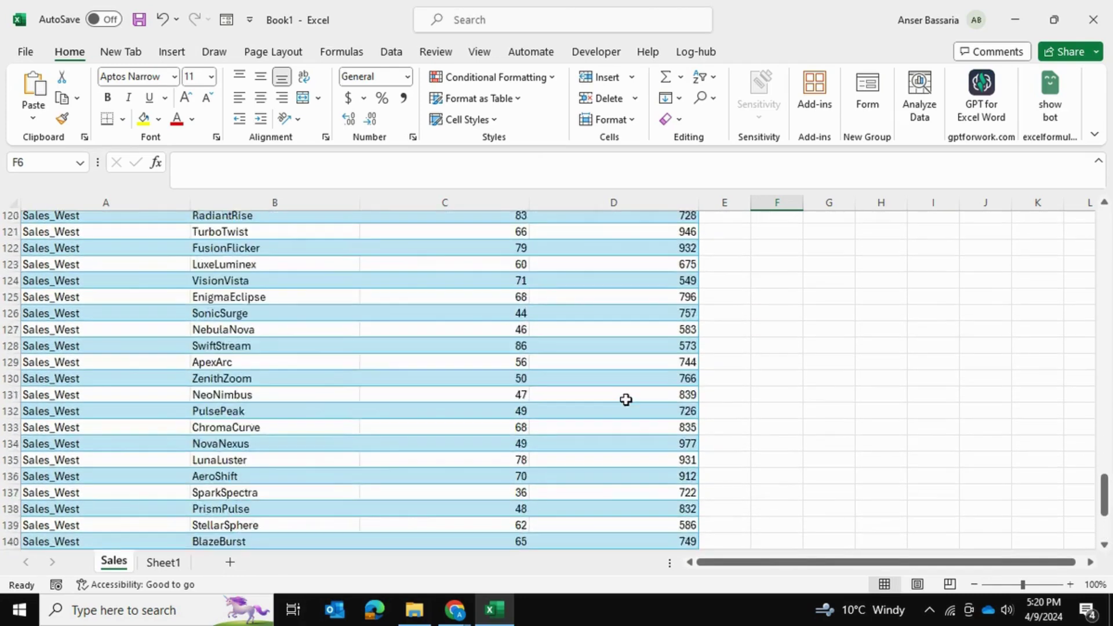
scroll(625, 401, "down", 11)
scroll(626, 401, "up", 5)
left_click(646, 393)
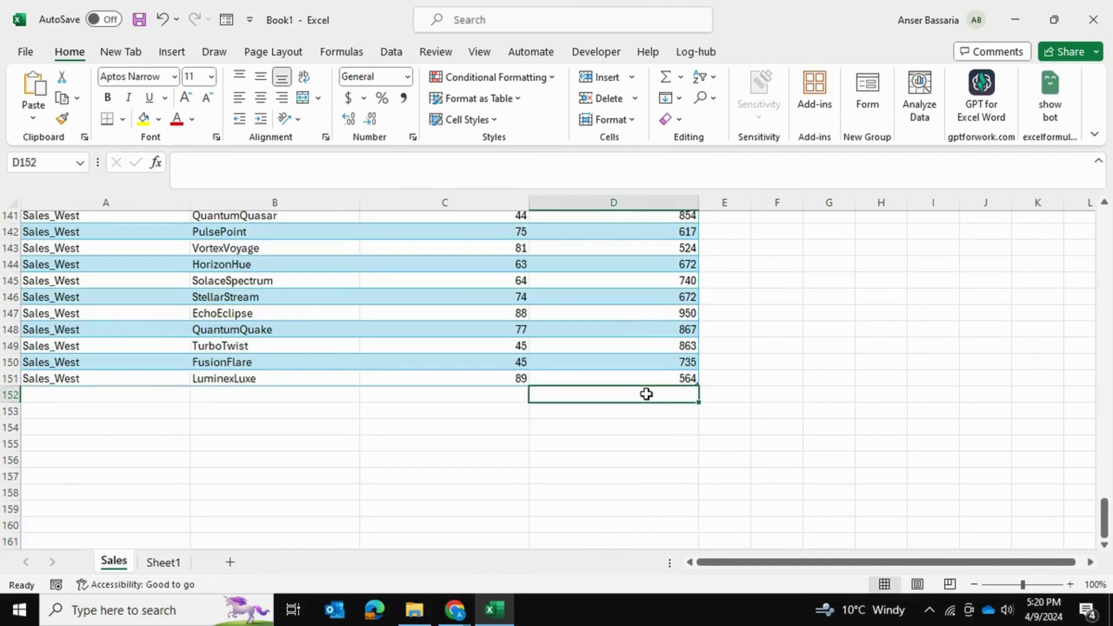
key("alt+equal")
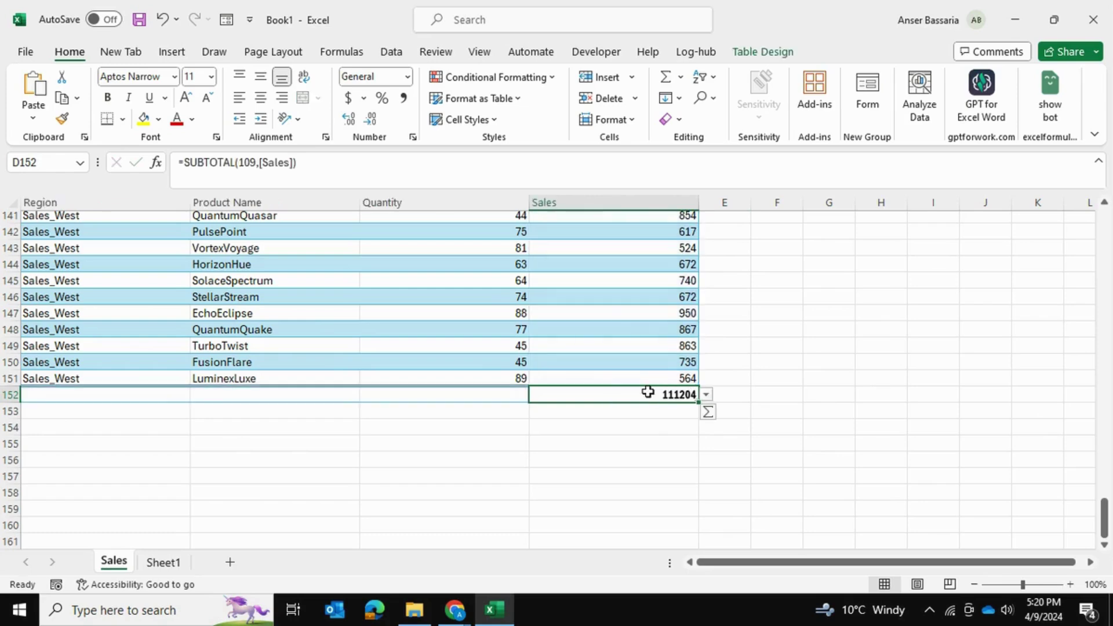
key("Return")
- Format the D152 total as Accounting, showing $ 111,204.00
left_click(674, 394)
left_click(350, 98)
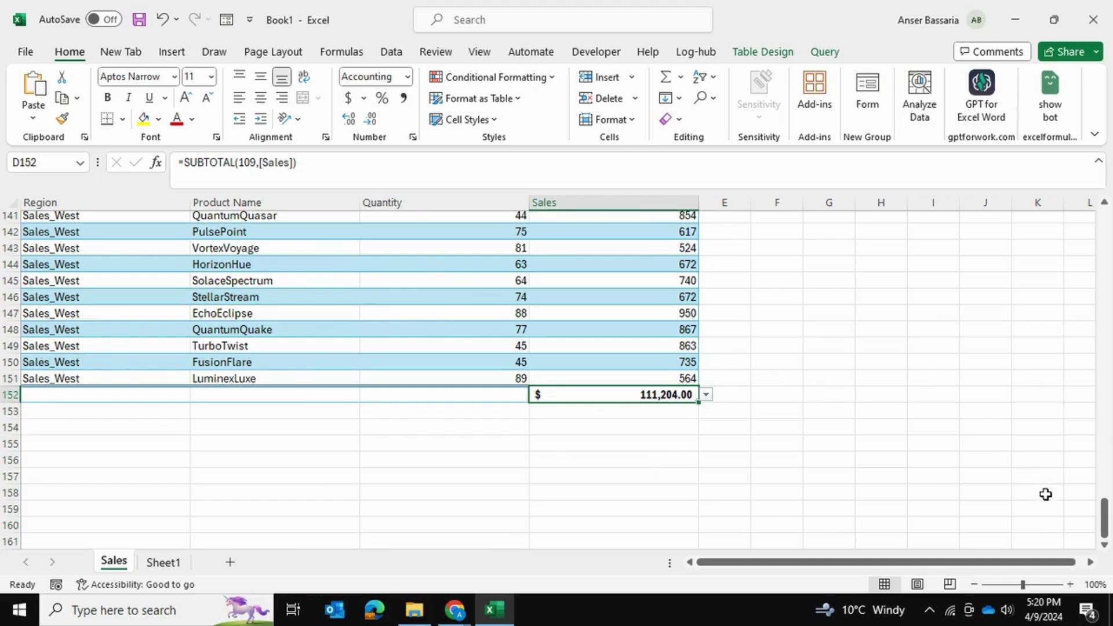
left_click_drag(1104, 517, 1102, 219)
left_click(423, 611)
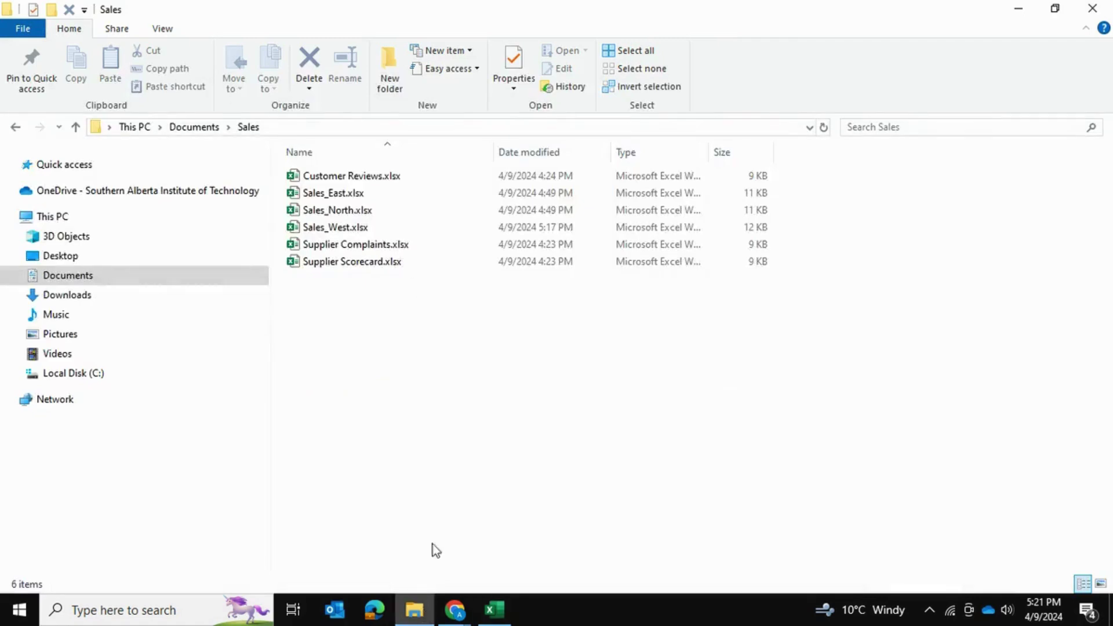